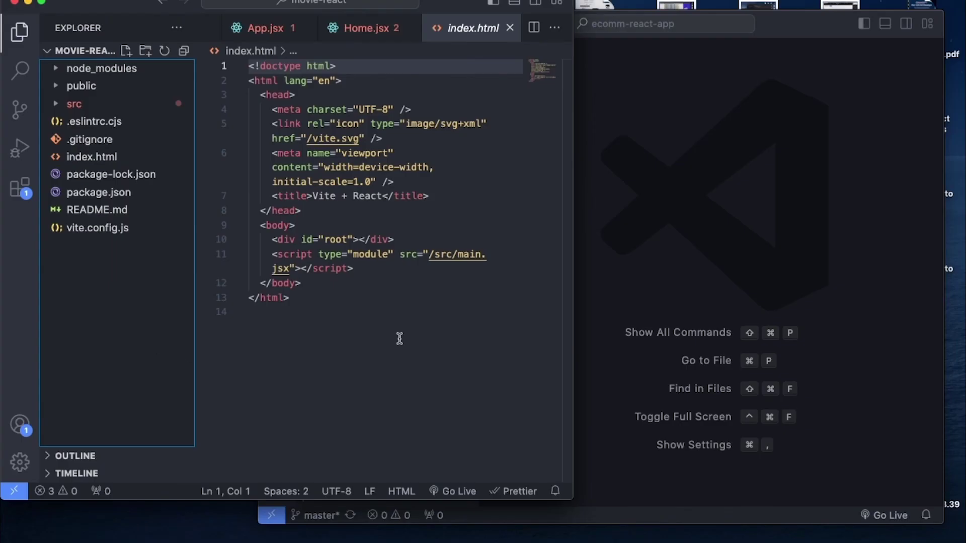
pyautogui.click(773, 292)
pyautogui.click(118, 318)
pyautogui.click(653, 276)
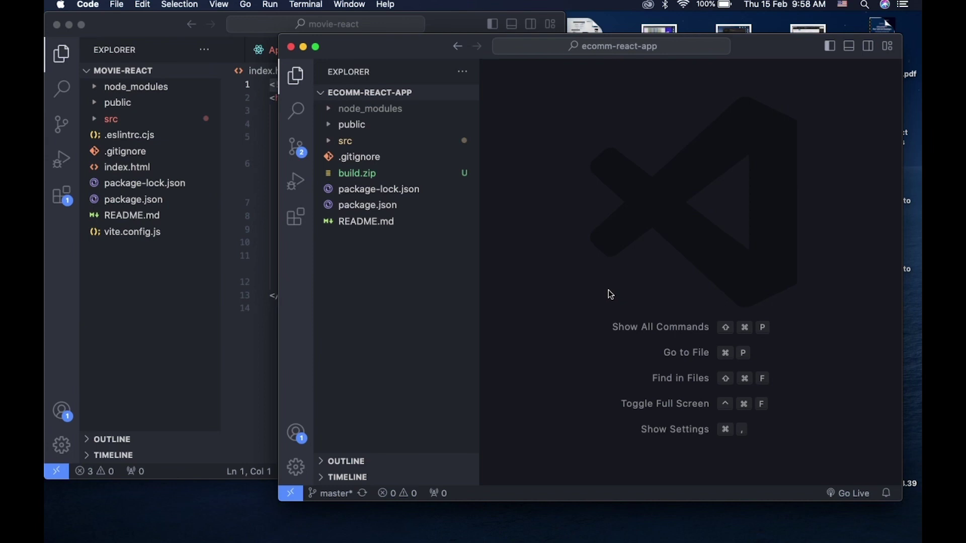
# - Run npm run build in a new terminal of the movie-react project and check the contents of its dist folder
pyautogui.click(195, 307)
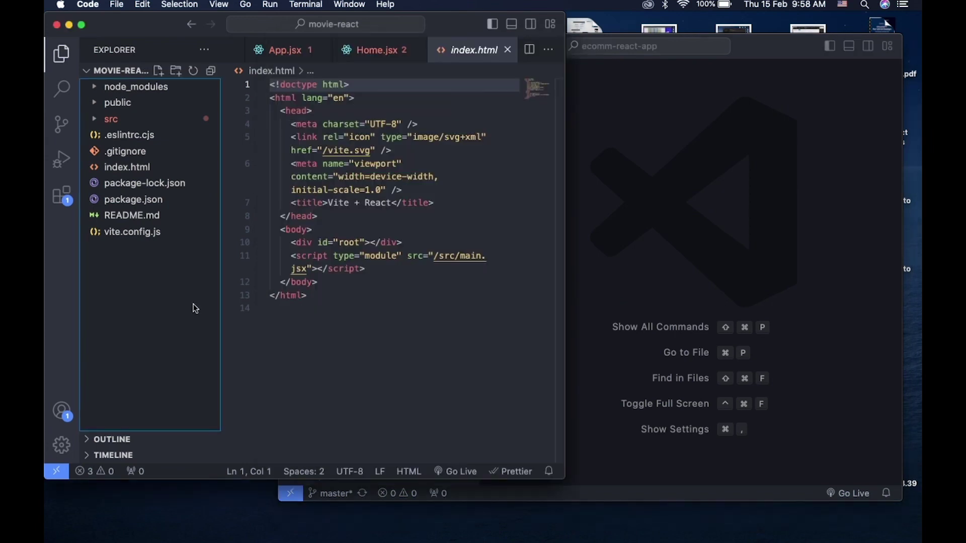
pyautogui.click(306, 5)
pyautogui.click(315, 19)
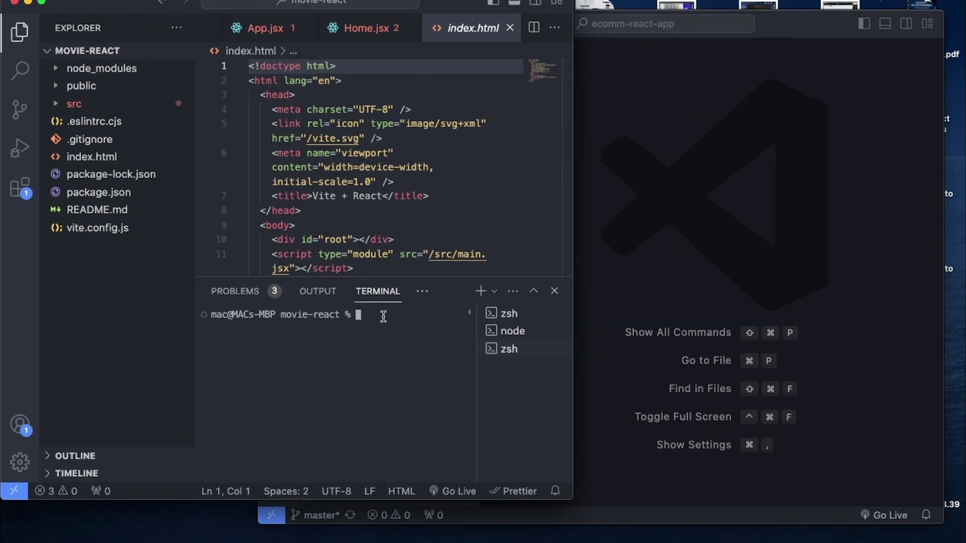
pyautogui.write('npm run build')
pyautogui.press('Return')
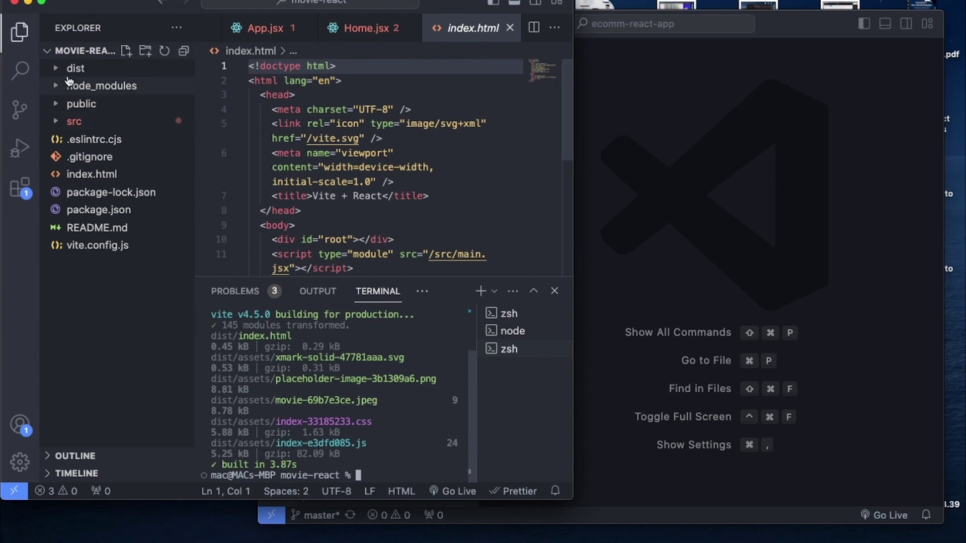
pyautogui.click(70, 73)
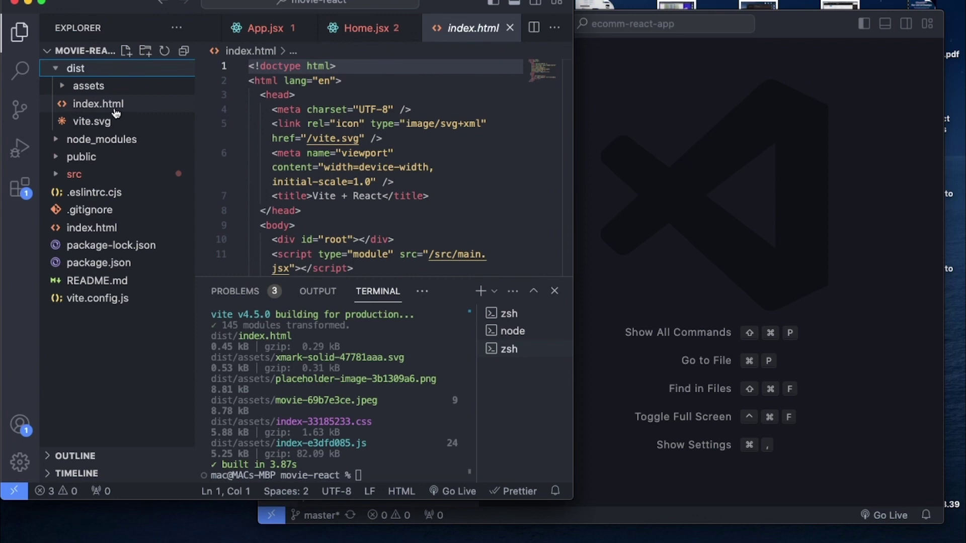
pyautogui.click(56, 69)
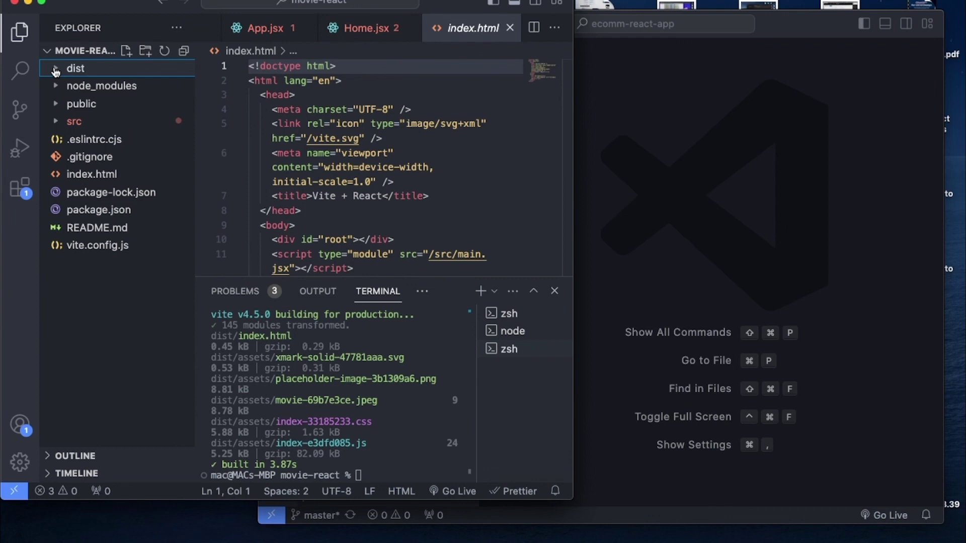
# - Run npm run build in a new terminal of the ecomm-react-app project and check the contents of its build folder
pyautogui.click(624, 217)
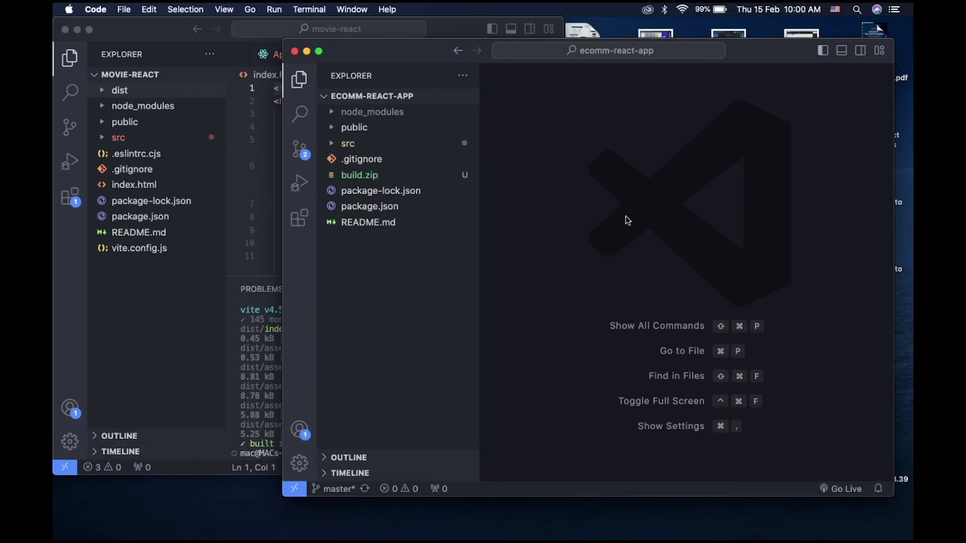
pyautogui.click(311, 10)
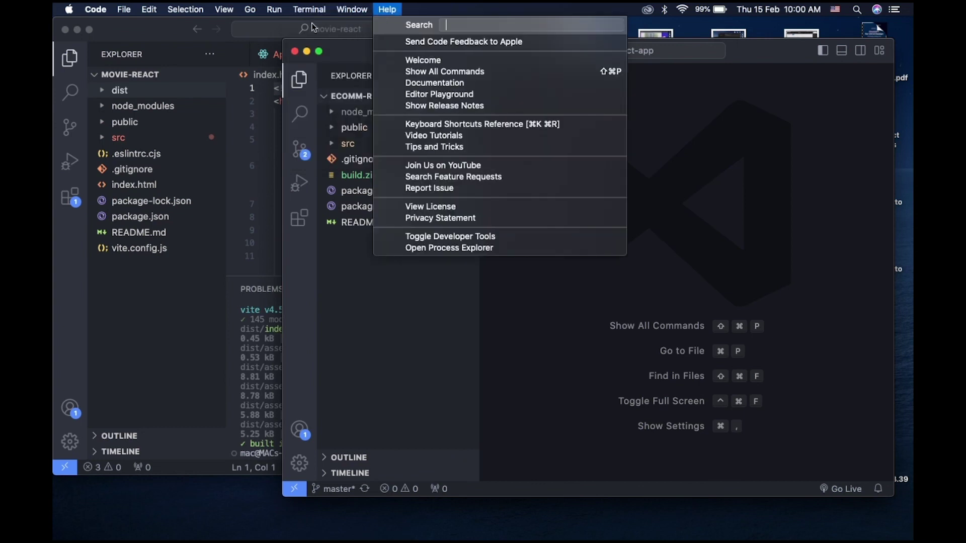
pyautogui.click(317, 24)
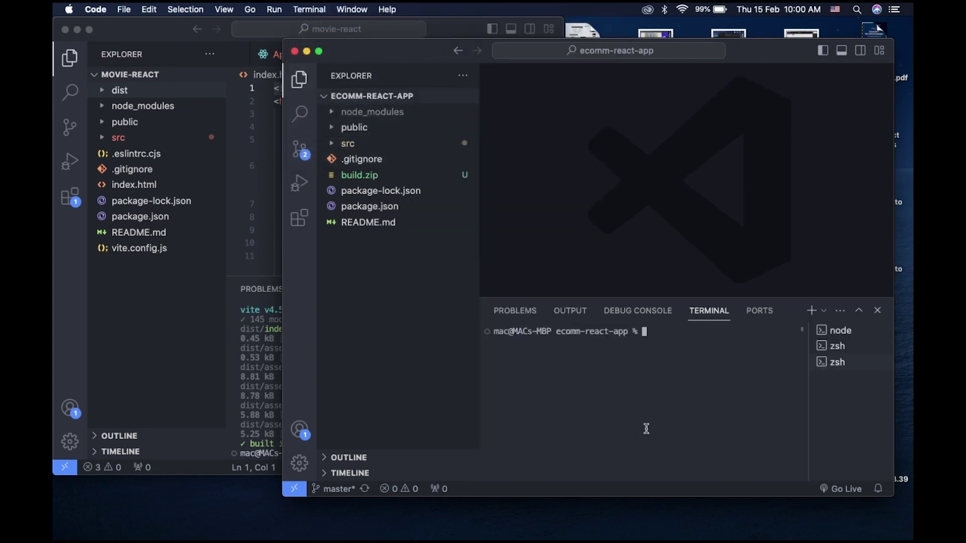
pyautogui.write('npm run build')
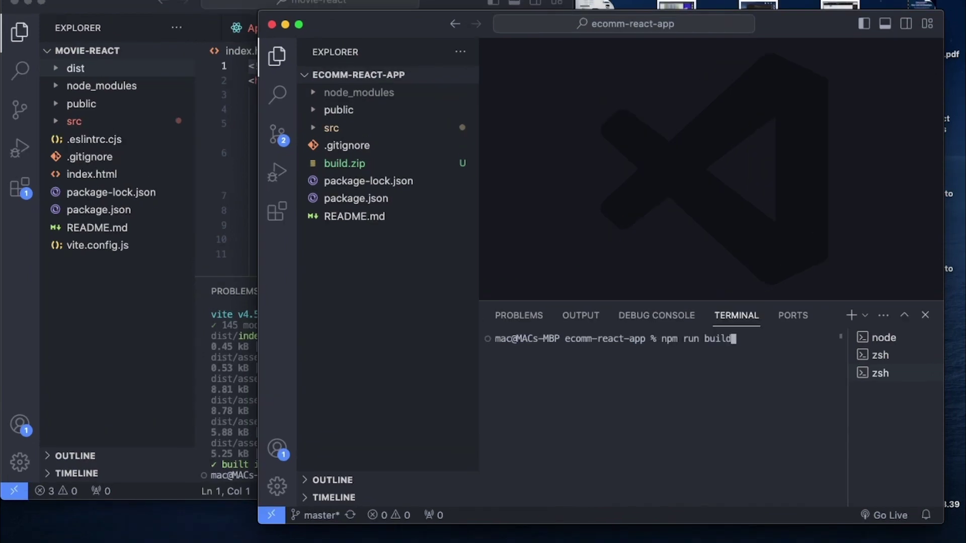
pyautogui.press('Return')
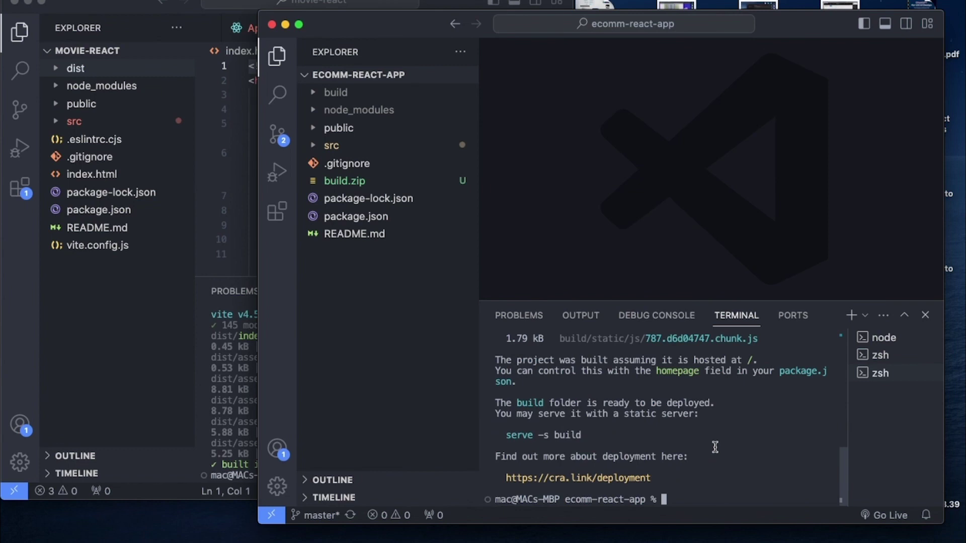
pyautogui.click(327, 93)
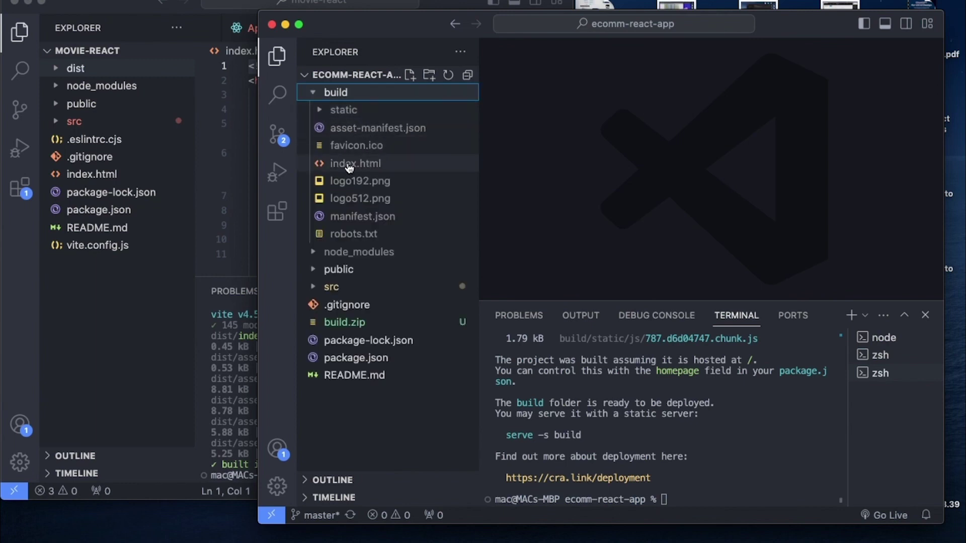
pyautogui.click(316, 95)
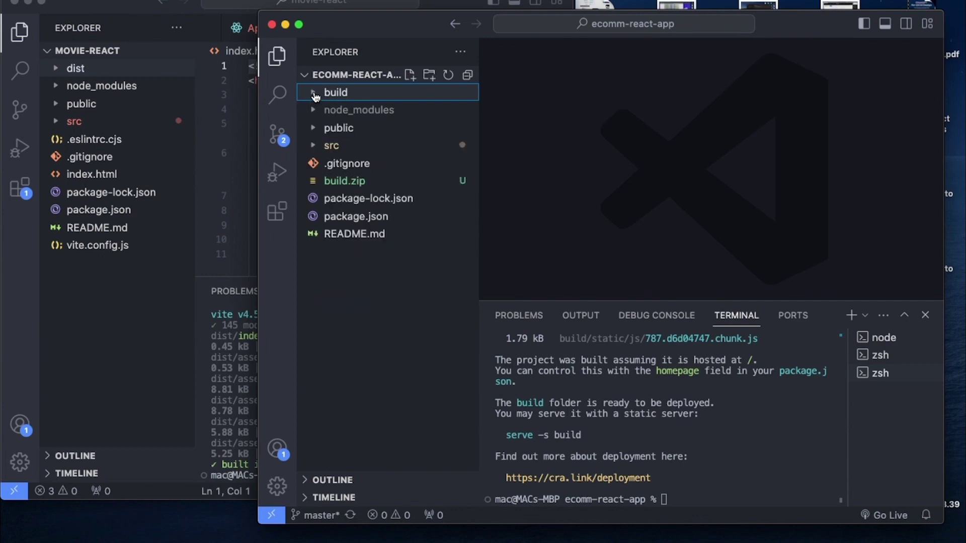
pyautogui.click(127, 305)
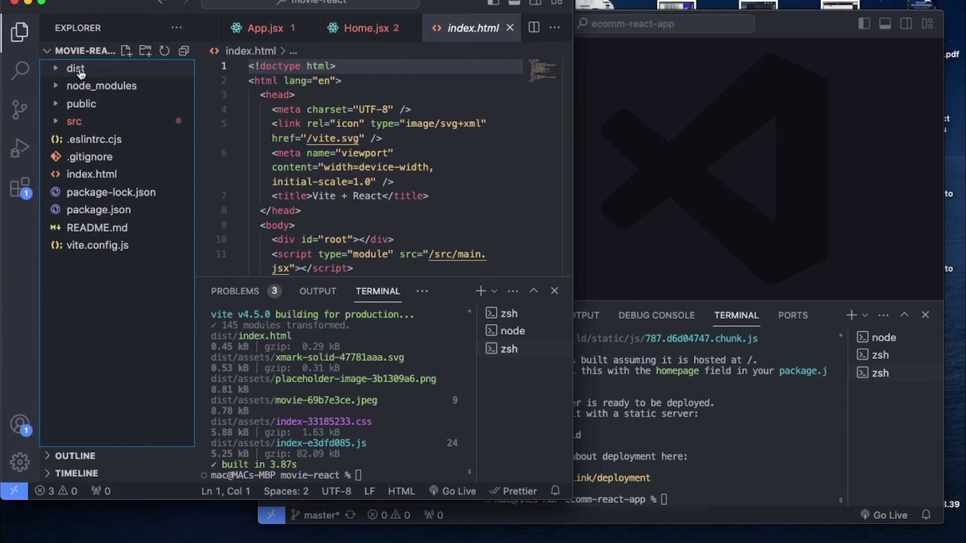
pyautogui.click(696, 203)
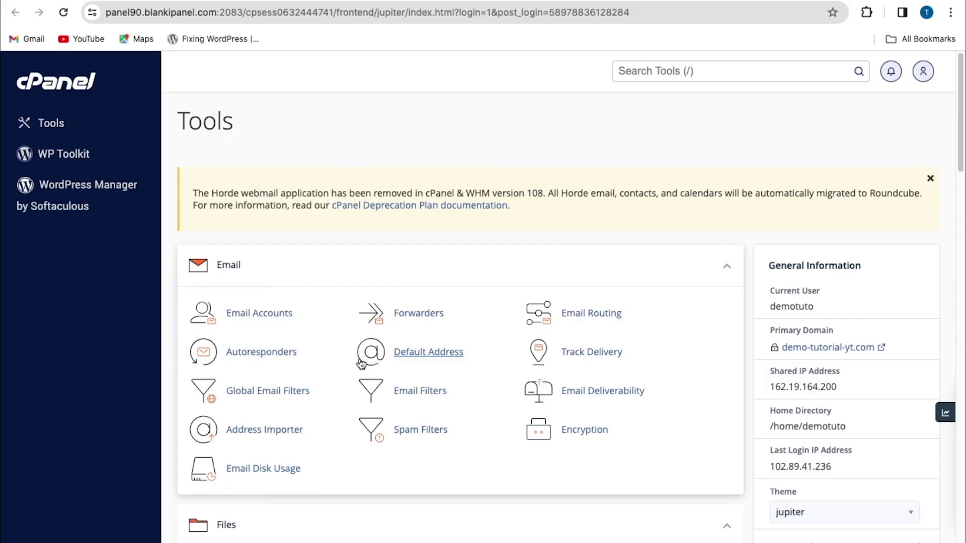
# - Open the cPanel File Manager and go into the public_html folder
pyautogui.scroll(-4, 361, 363)
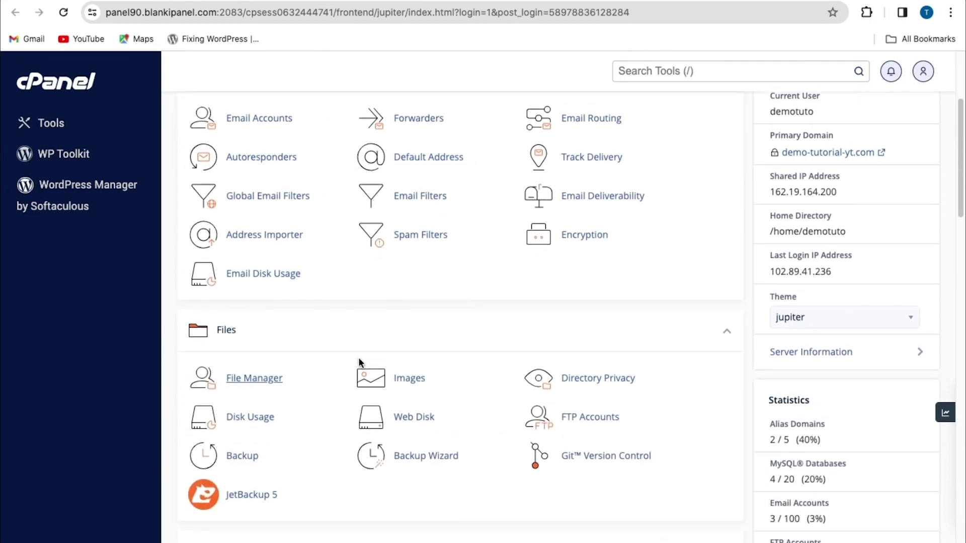
pyautogui.click(245, 375)
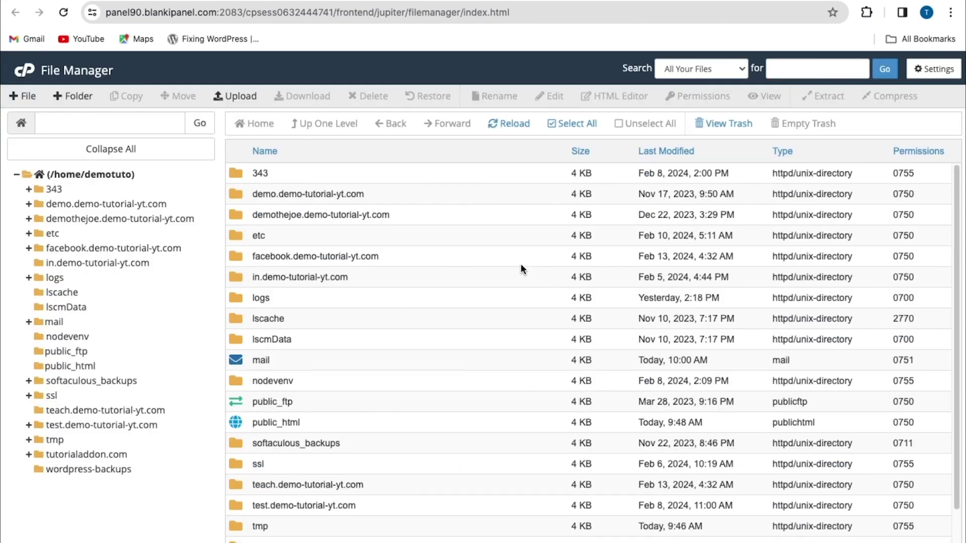
pyautogui.click(240, 193)
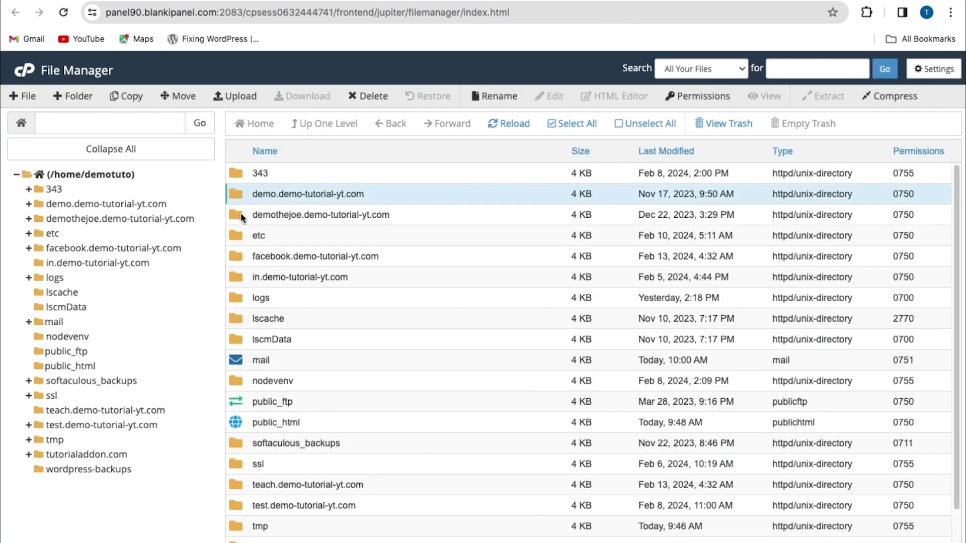
pyautogui.click(240, 216)
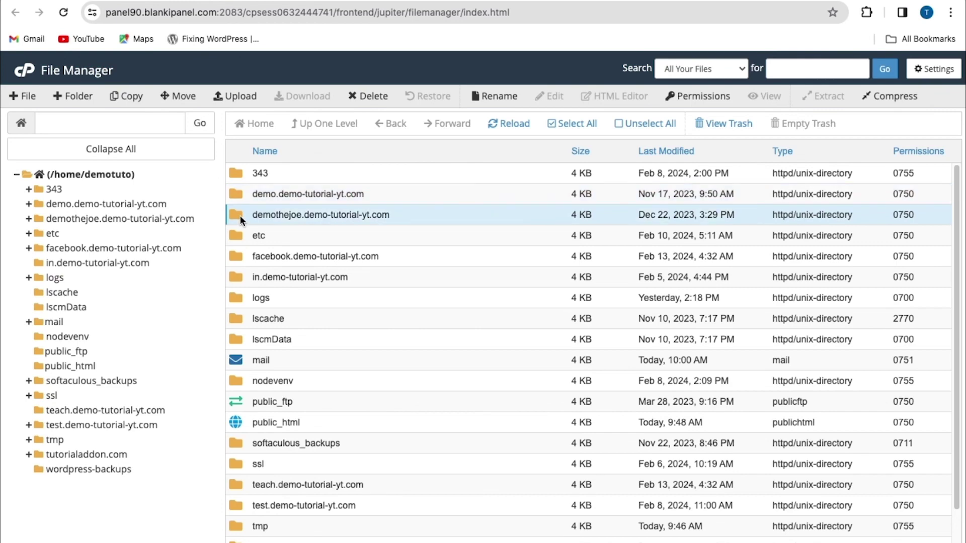
pyautogui.scroll(-2, 240, 217)
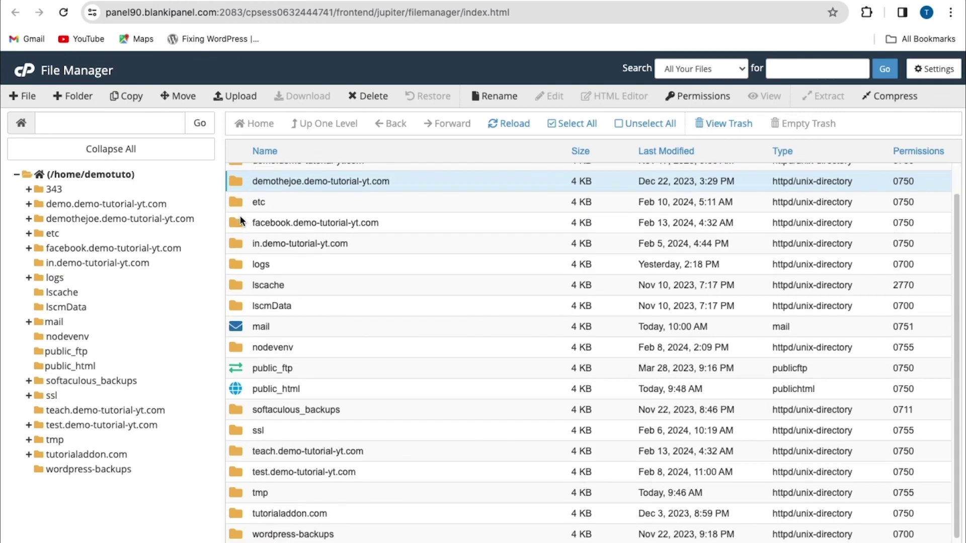
pyautogui.scroll(-1, 238, 216)
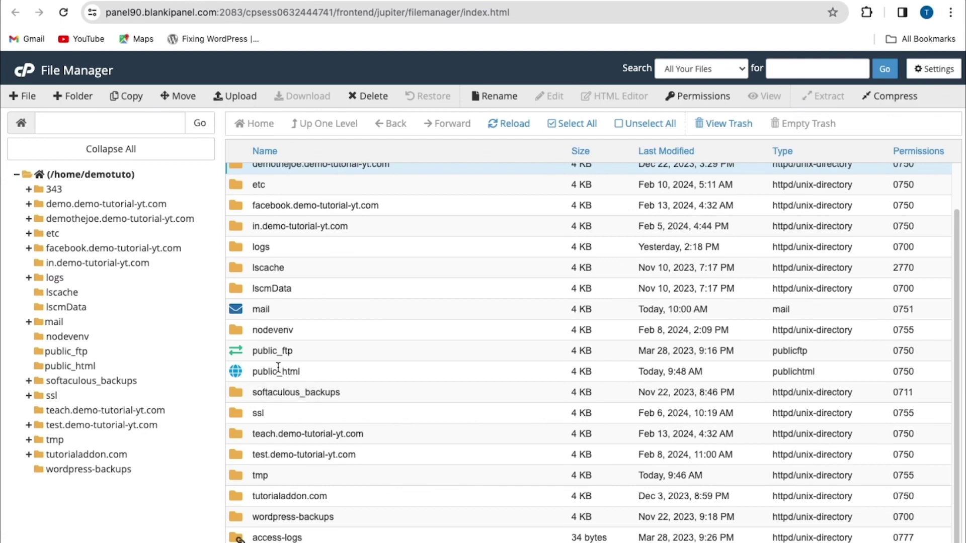
pyautogui.doubleClick(238, 372)
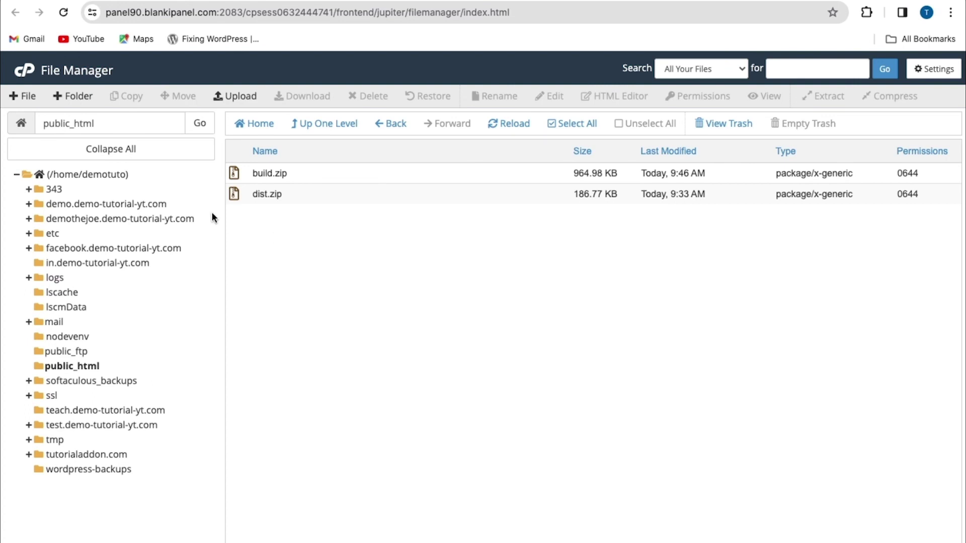
# - Upload build.zip from the project folder to public_html, overwriting the existing copy, and reload the file list
pyautogui.click(233, 196)
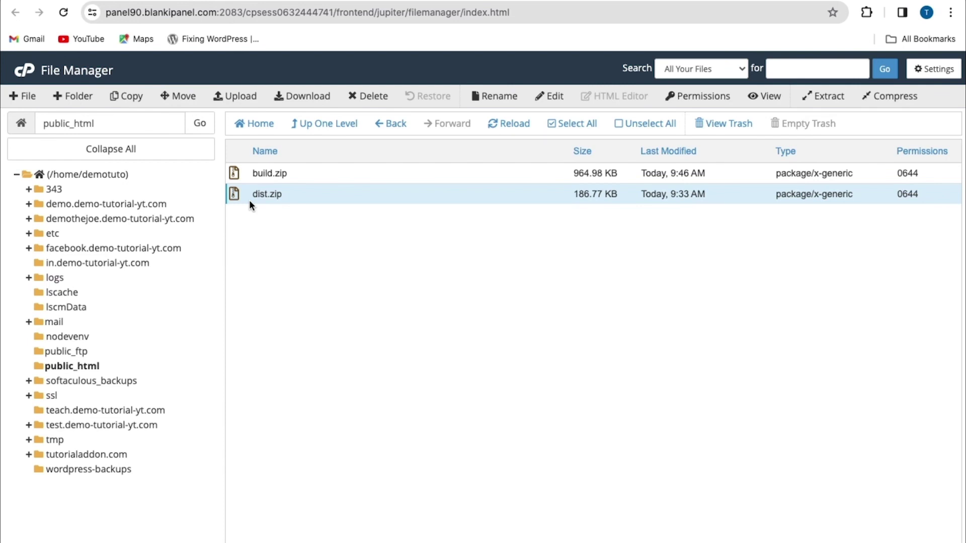
pyautogui.click(235, 175)
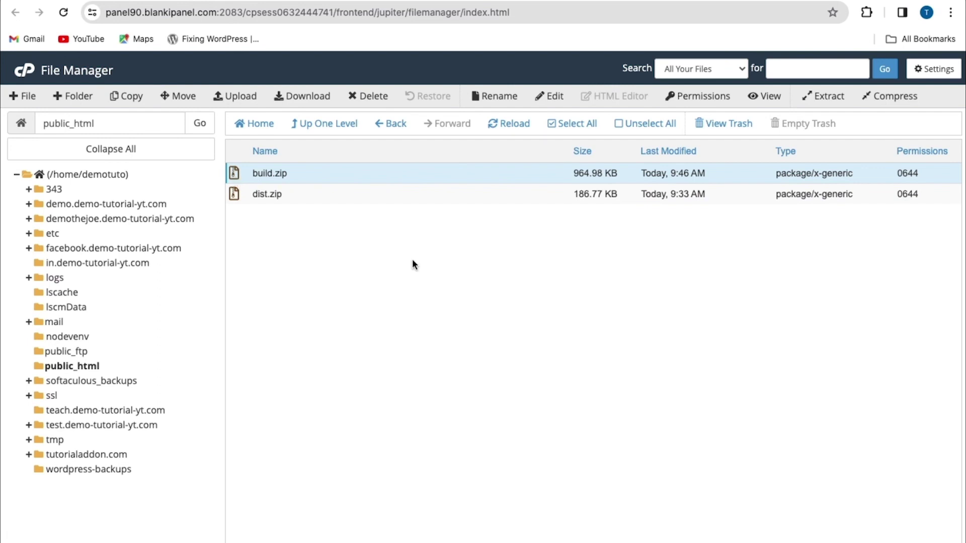
pyautogui.click(230, 96)
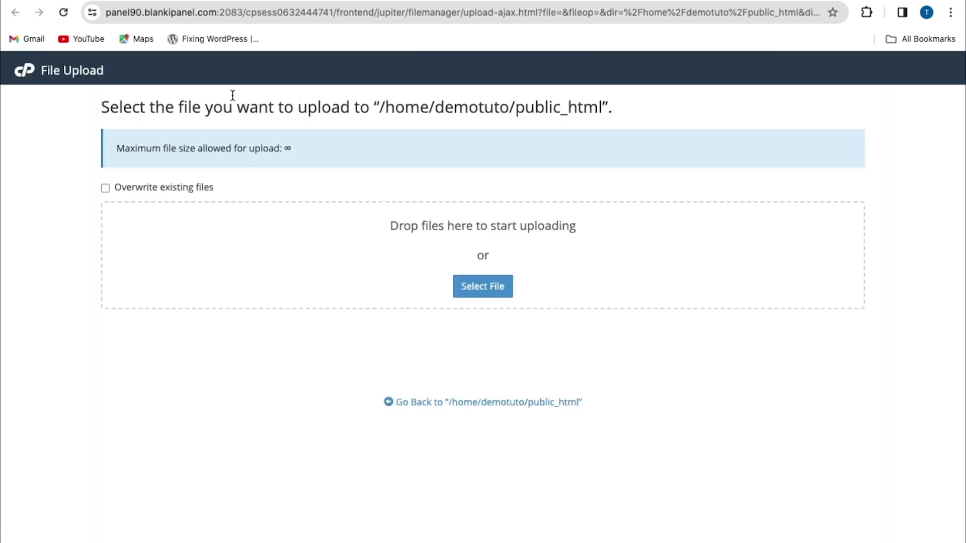
pyautogui.click(494, 292)
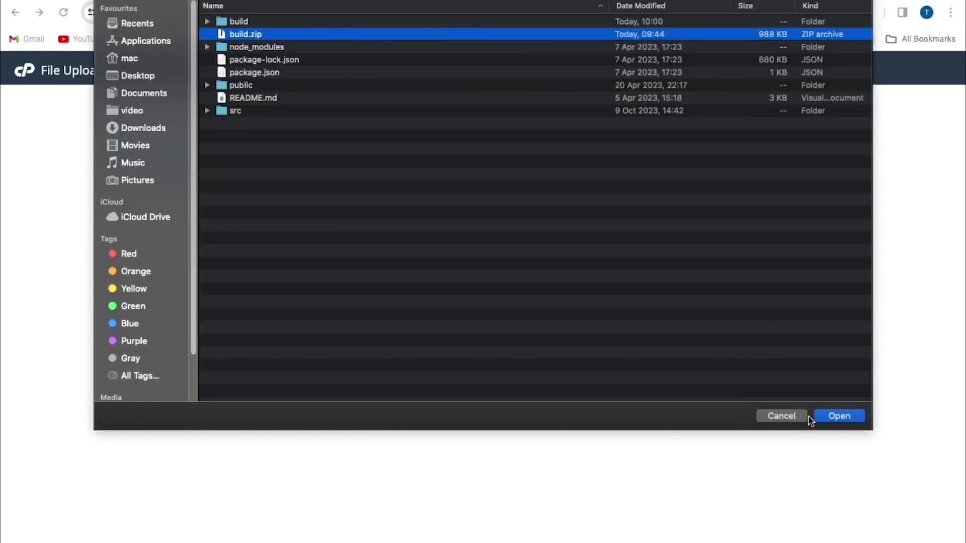
pyautogui.click(838, 422)
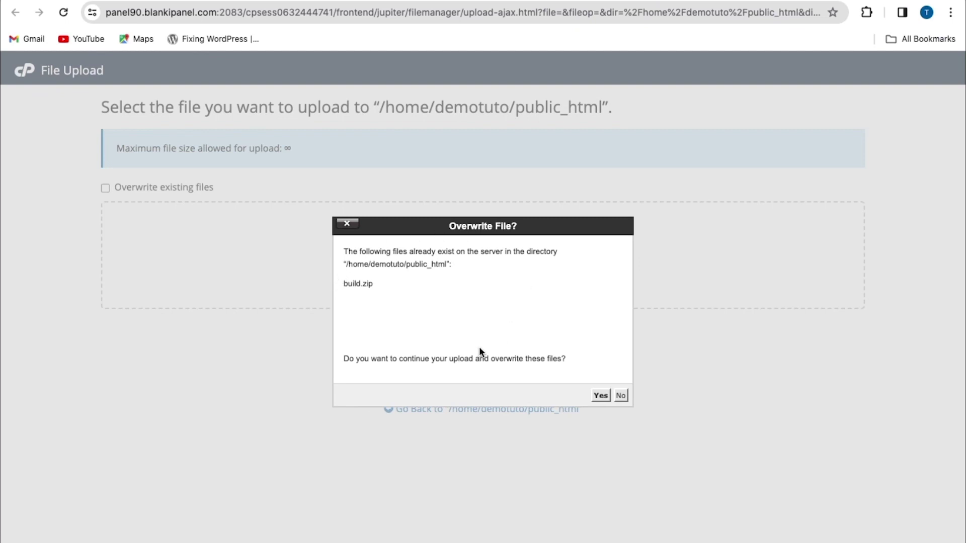
pyautogui.click(600, 395)
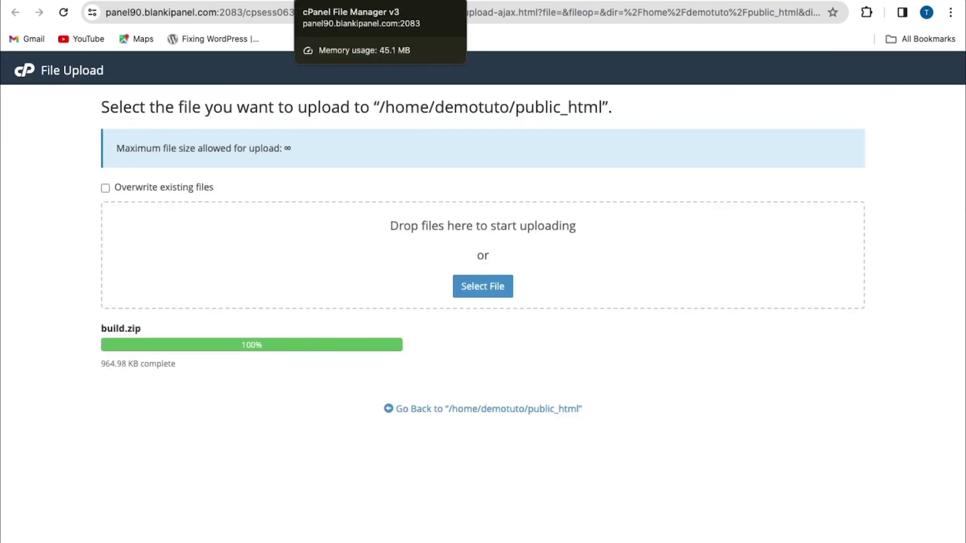
pyautogui.click(352, 1)
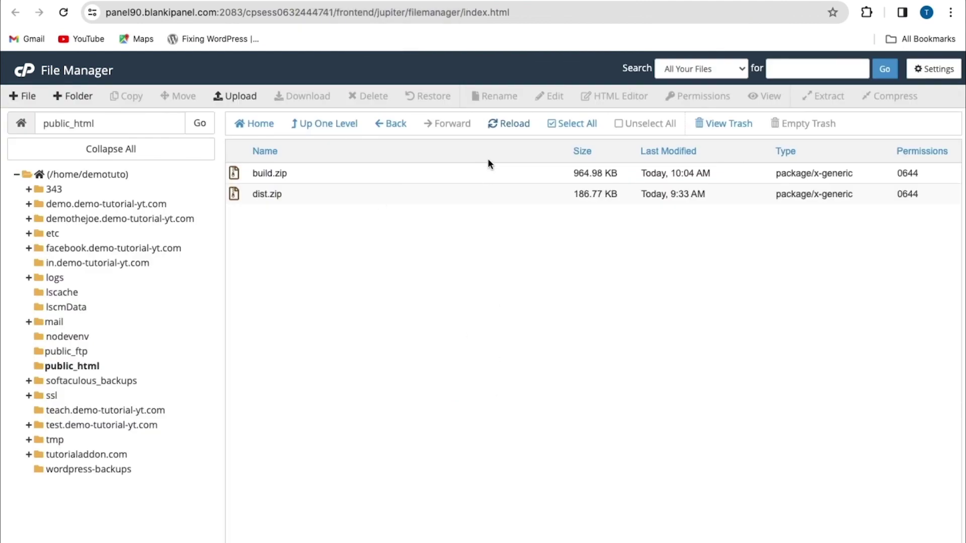
pyautogui.click(495, 125)
# - Extract build.zip into /public_html and open the extracted build folder
pyautogui.click(237, 195)
pyautogui.click(257, 175)
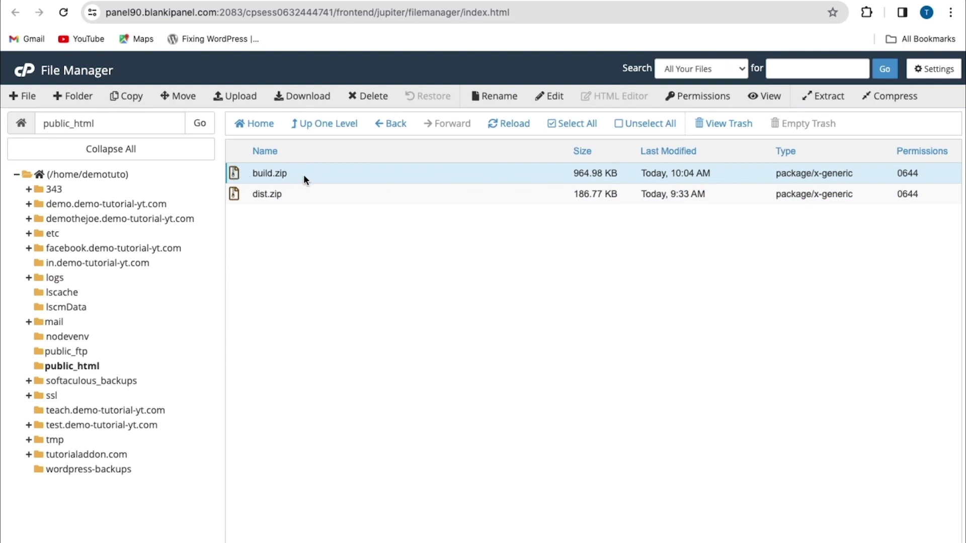
pyautogui.click(232, 193)
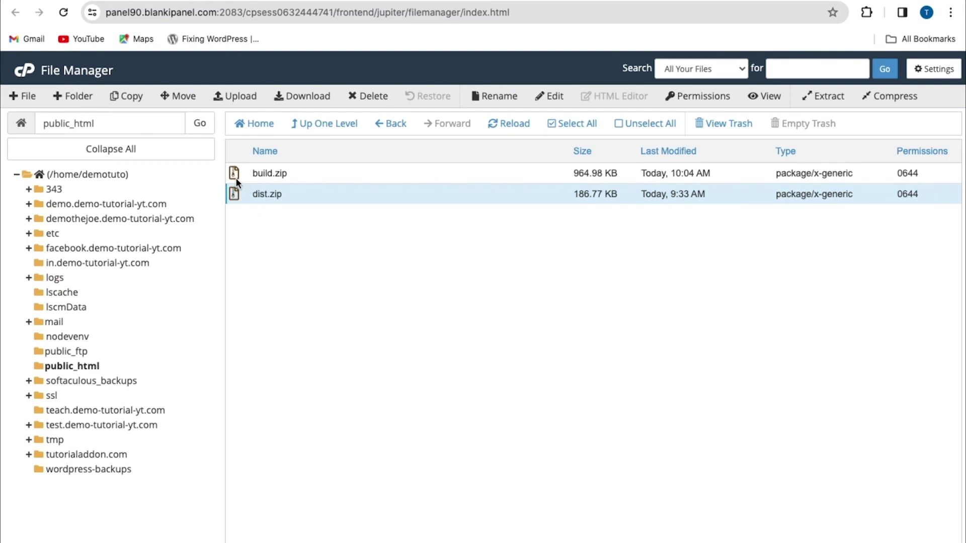
pyautogui.click(235, 175)
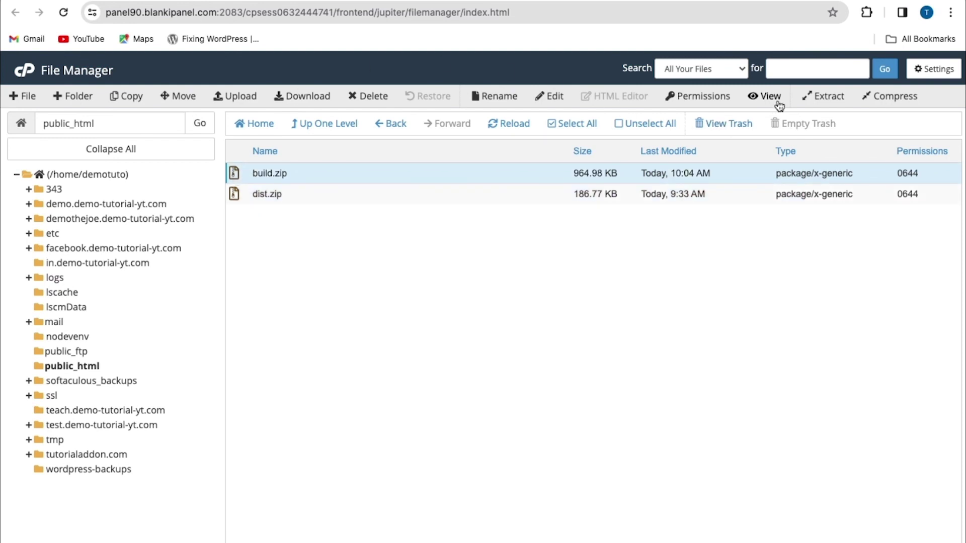
pyautogui.click(818, 95)
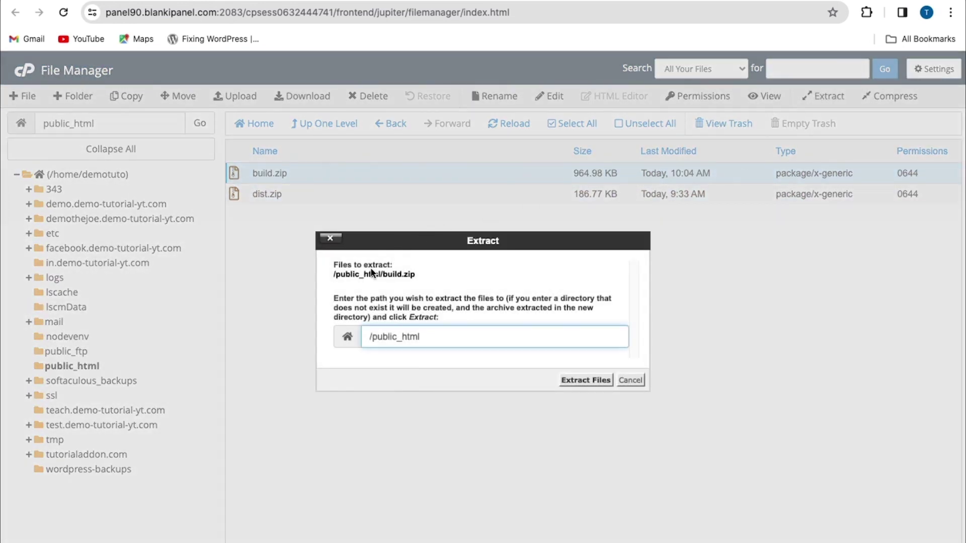
pyautogui.click(584, 380)
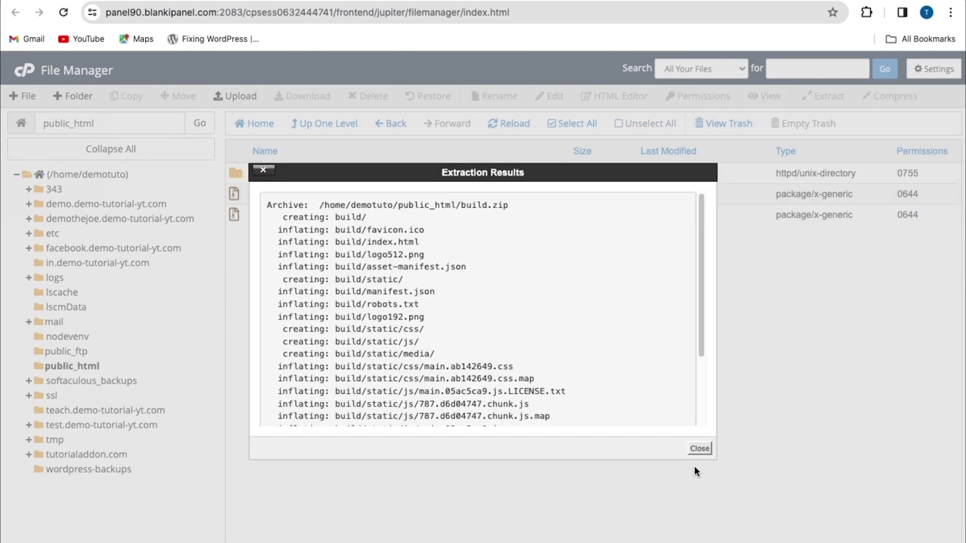
pyautogui.click(699, 449)
pyautogui.doubleClick(238, 174)
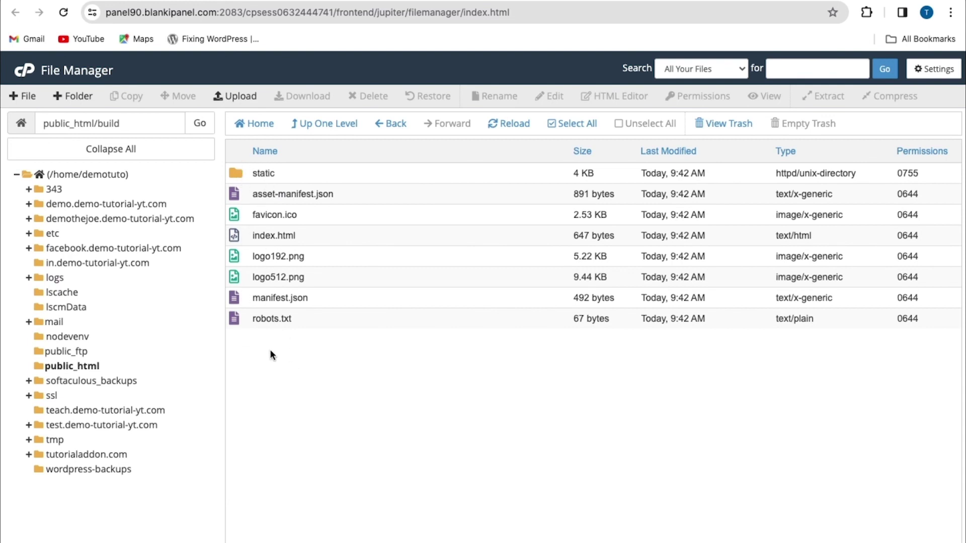
# - Move the static folder and all files from the extracted build folder up into /public_html/
pyautogui.click(391, 124)
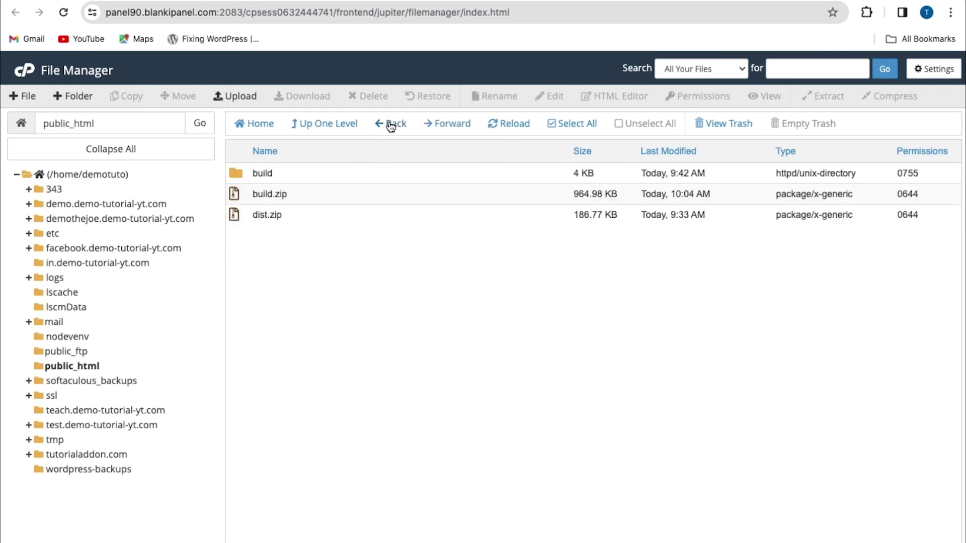
pyautogui.doubleClick(230, 173)
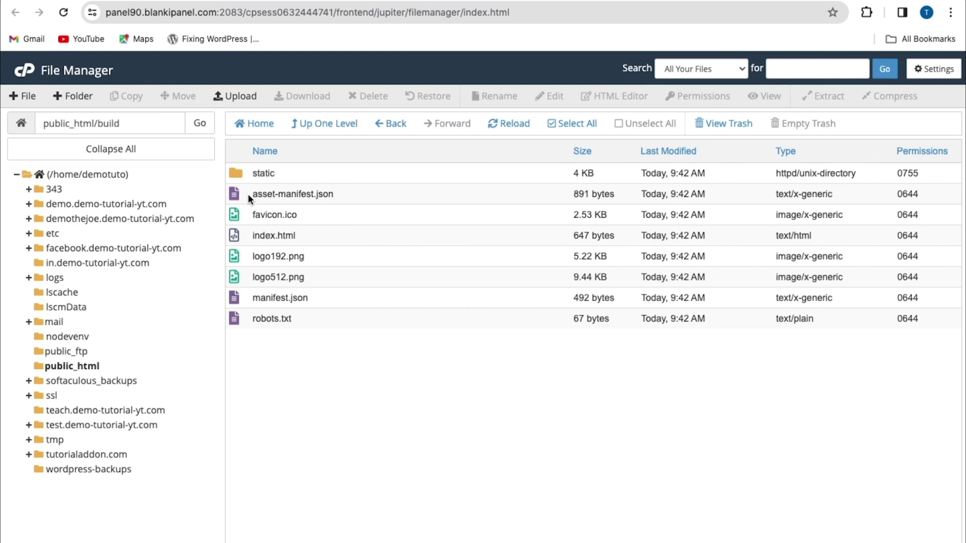
pyautogui.click(239, 177)
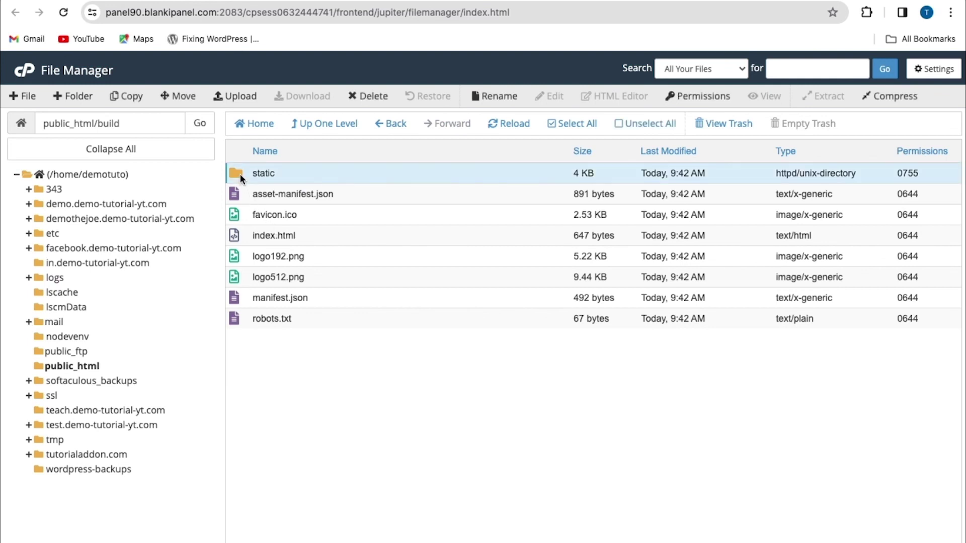
pyautogui.keyDown('shift'); pyautogui.click(237, 325); pyautogui.keyUp('shift')
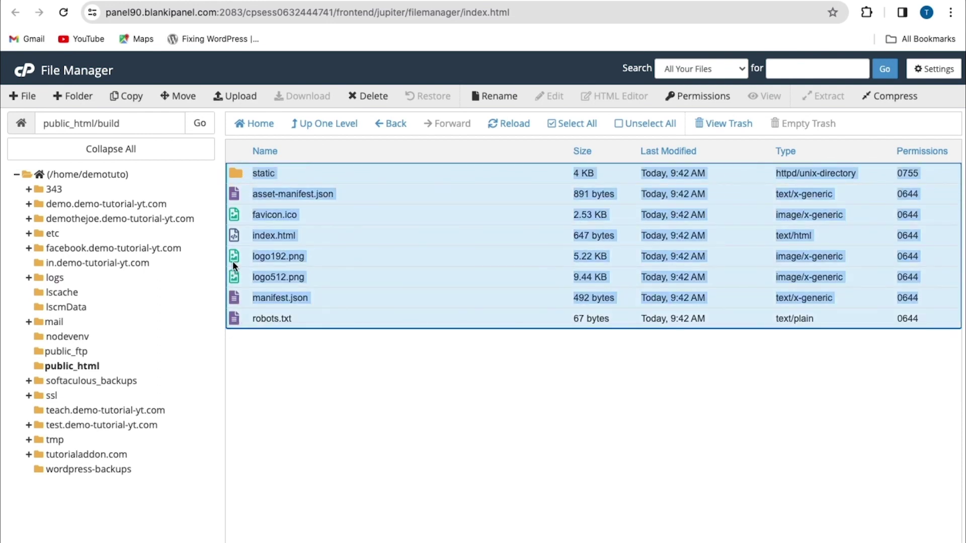
pyautogui.rightClick(237, 176)
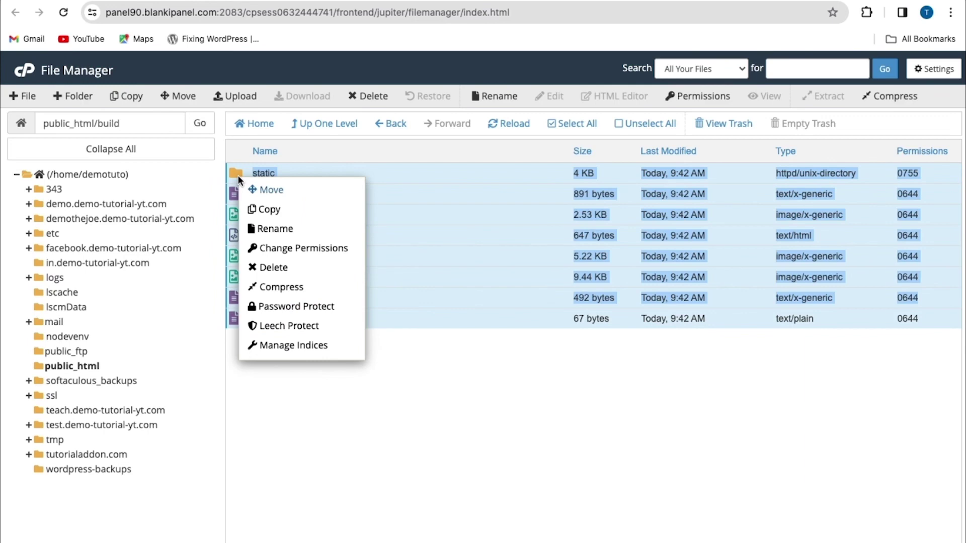
pyautogui.click(287, 196)
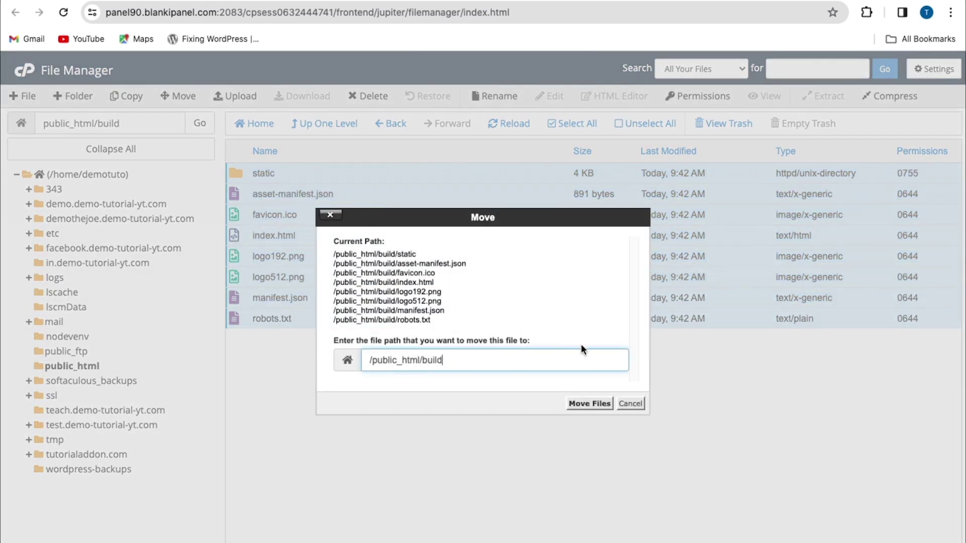
pyautogui.moveTo(443, 360); pyautogui.dragTo(424, 358)
pyautogui.press('BackSpace')
pyautogui.click(593, 406)
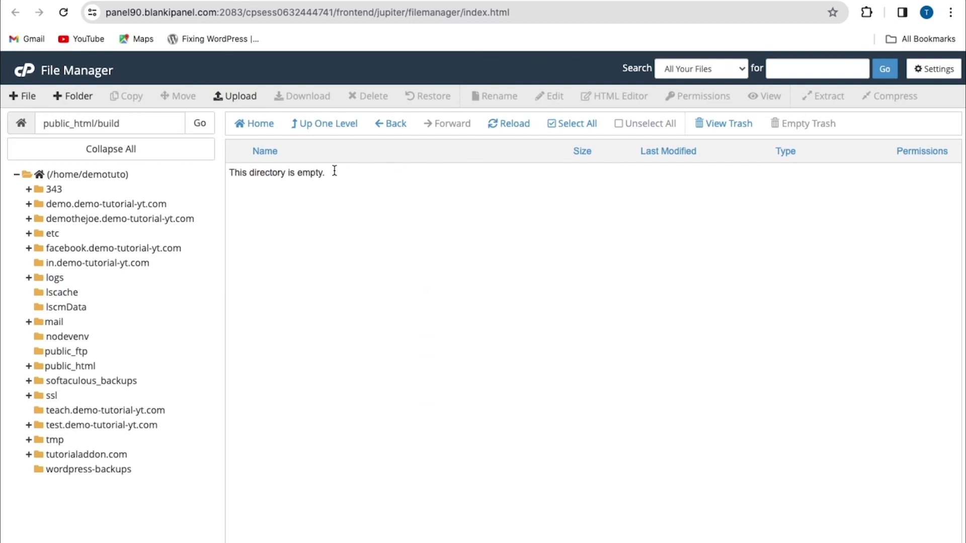
# - Return to public_html and permanently delete the emptied build folder, skipping the trash
pyautogui.click(401, 124)
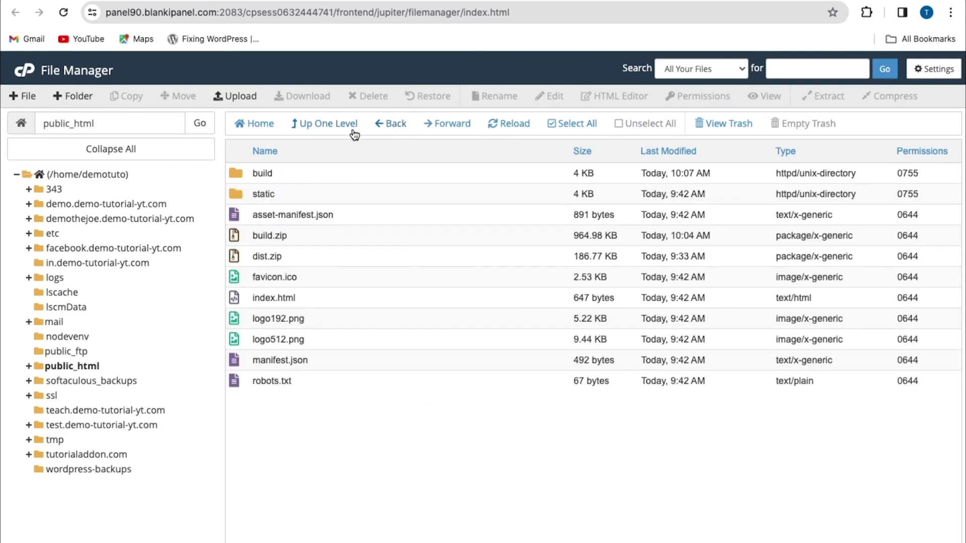
pyautogui.click(232, 173)
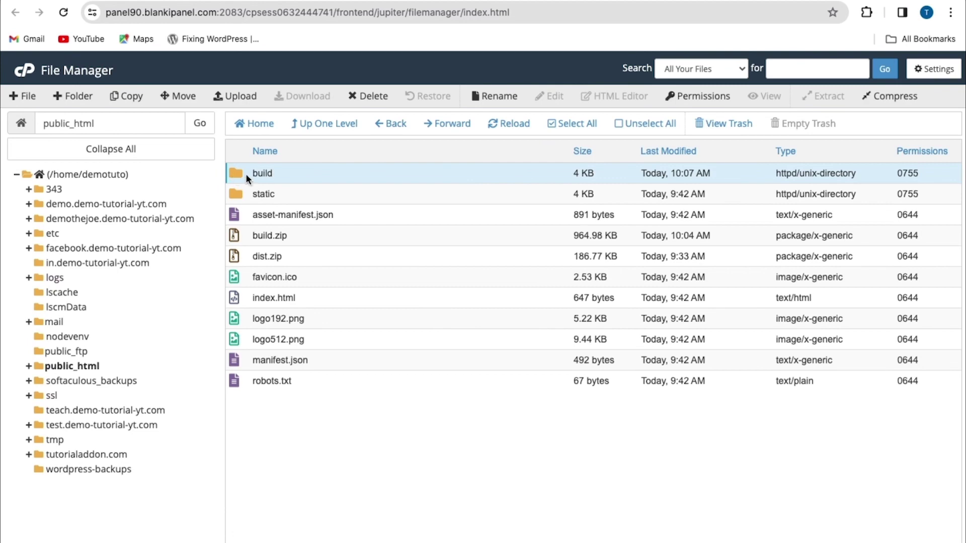
pyautogui.click(368, 95)
pyautogui.click(345, 317)
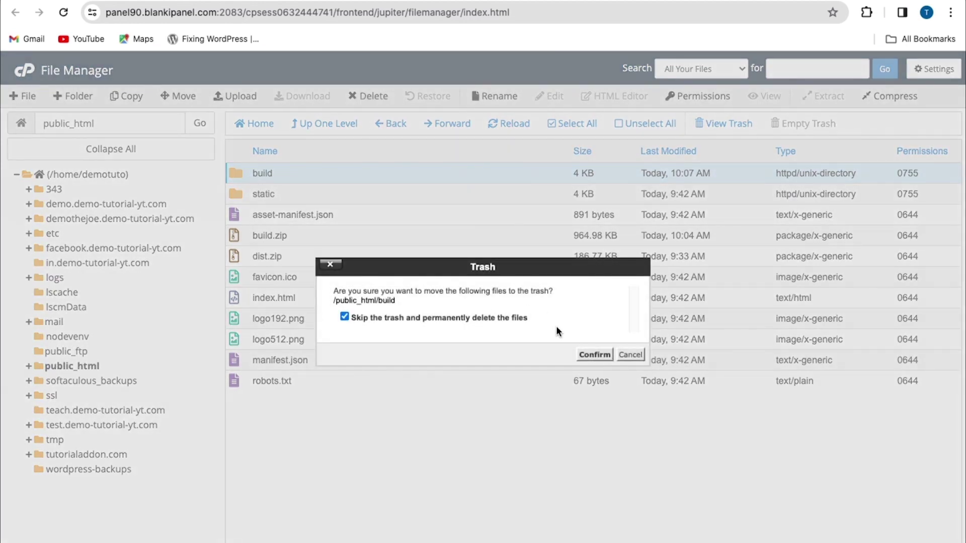
pyautogui.click(594, 355)
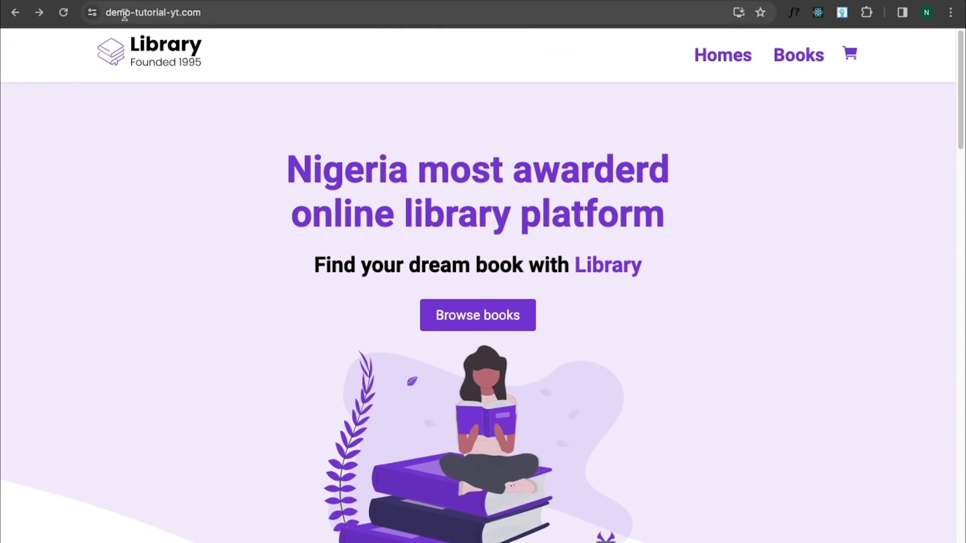
# - Look through the library site at demo-tutorial-yt.com and check its React build type with the React developer extension
pyautogui.scroll(-10, 111, 252)
pyautogui.rightClick(129, 312)
pyautogui.click(86, 314)
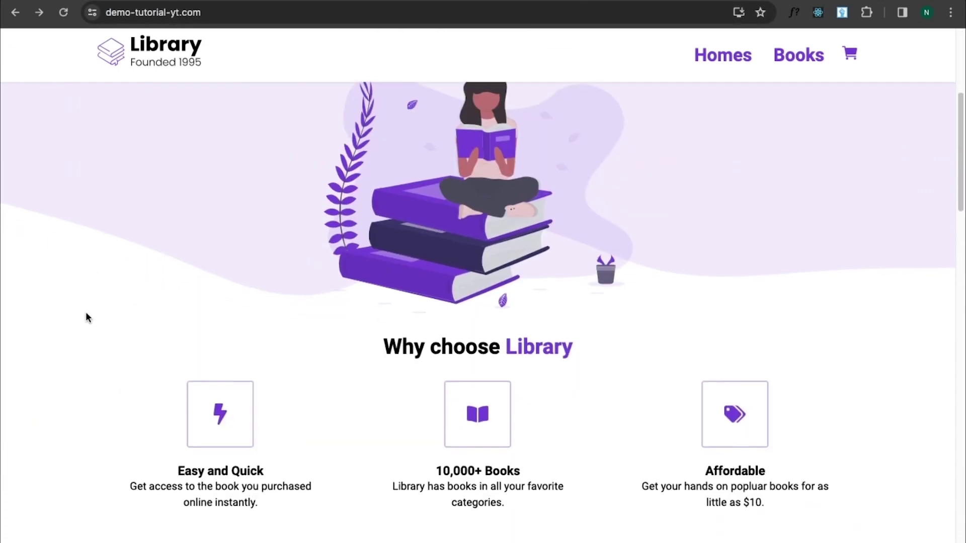
pyautogui.scroll(-9, 86, 317)
pyautogui.scroll(20, 85, 317)
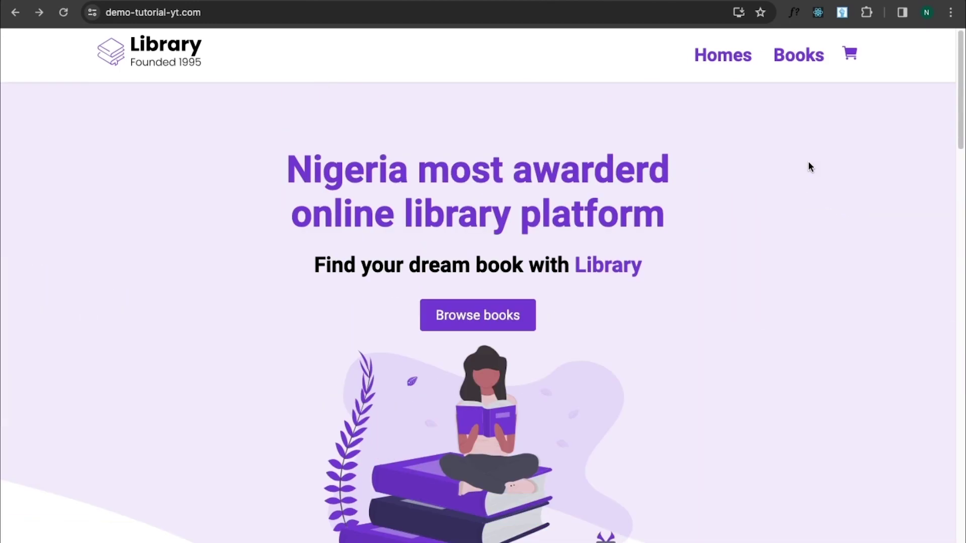
pyautogui.click(819, 14)
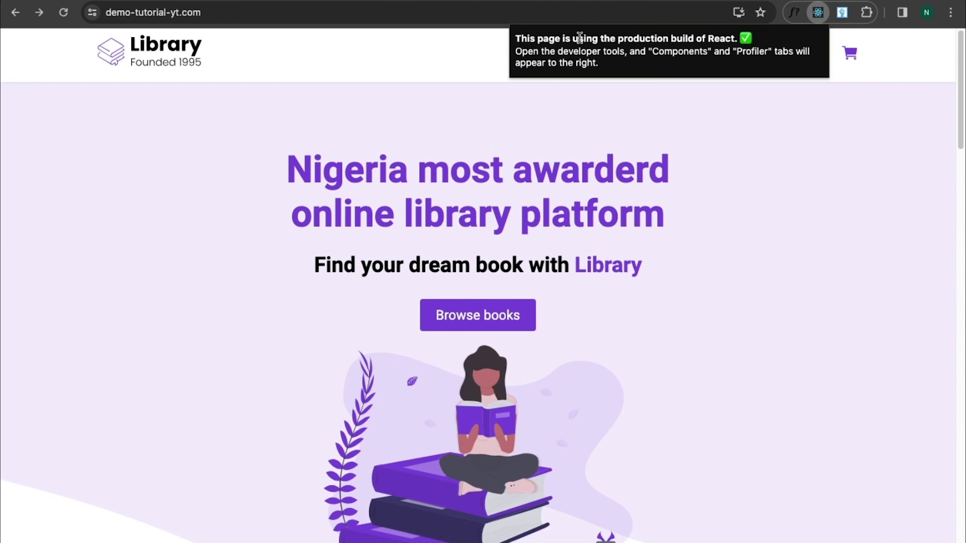
pyautogui.click(454, 146)
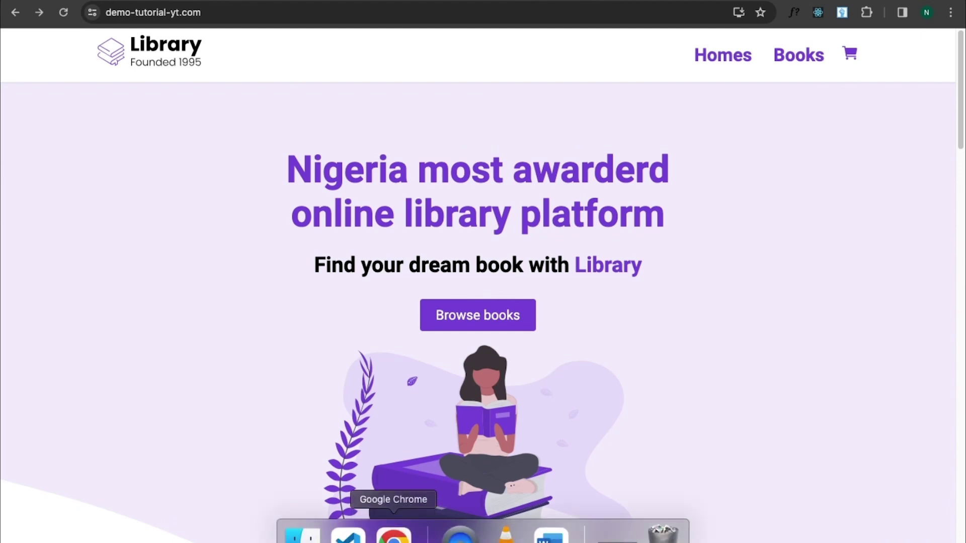
# - Switch back to the cPanel File Manager and clear the deployed build files from public_html, keeping build.zip and dist.zip
pyautogui.click(394, 536)
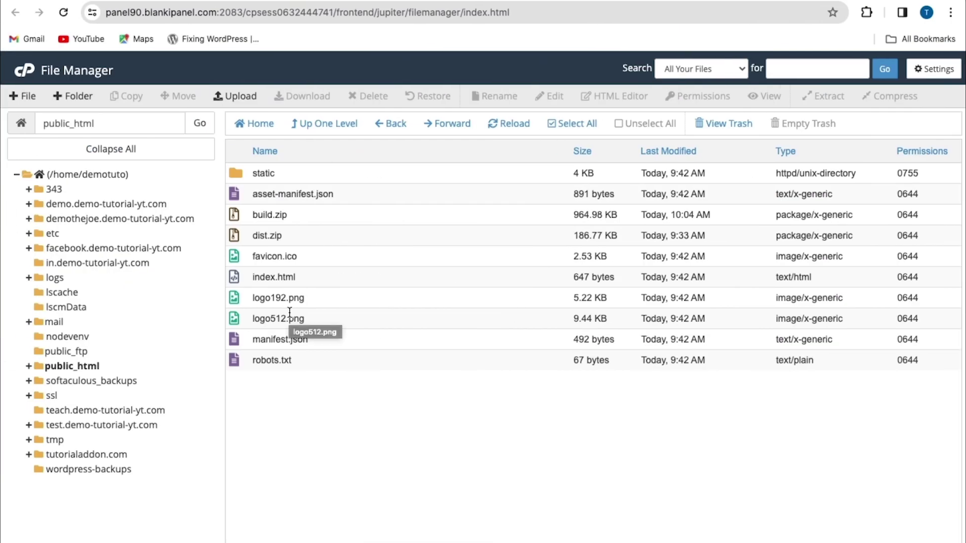
pyautogui.click(285, 236)
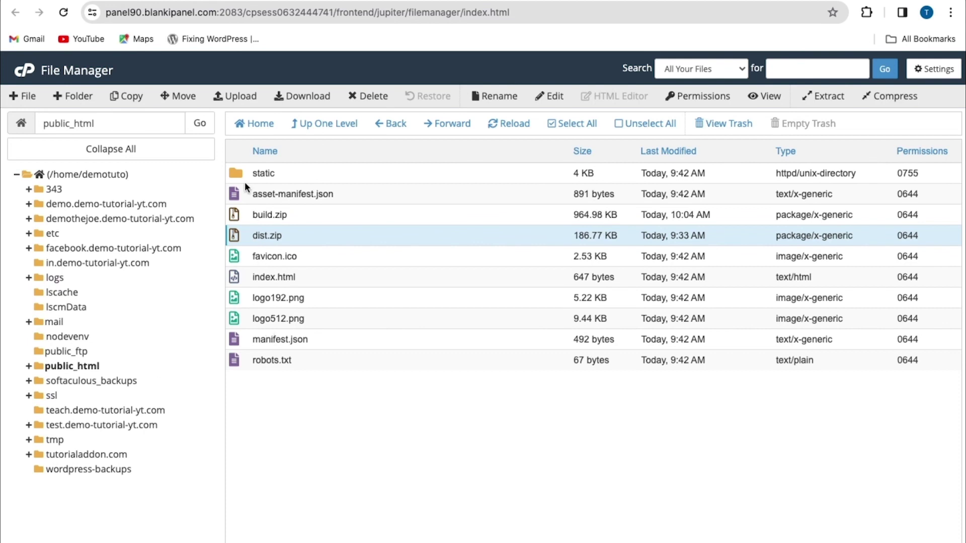
pyautogui.click(235, 172)
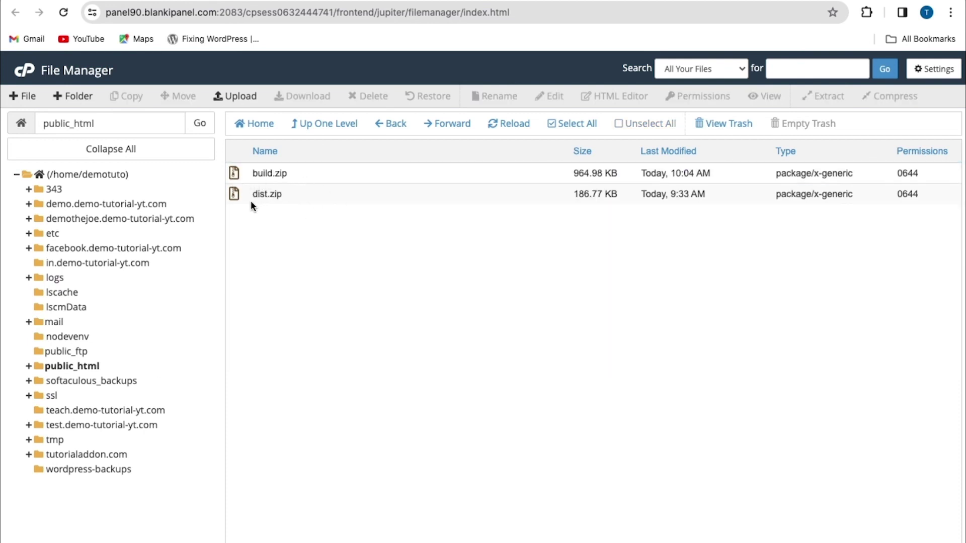
# - Extract dist.zip into /public_html and dismiss the extraction results
pyautogui.click(233, 195)
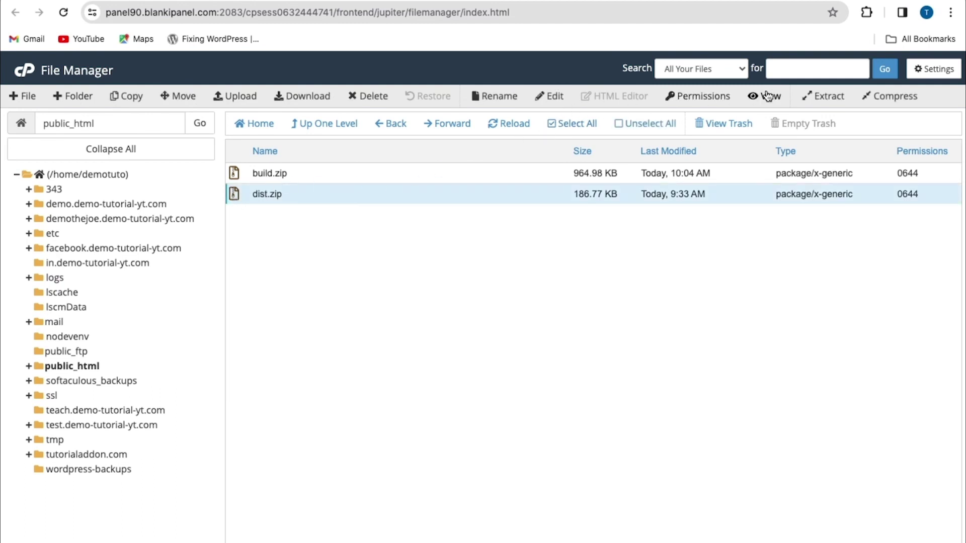
pyautogui.click(818, 96)
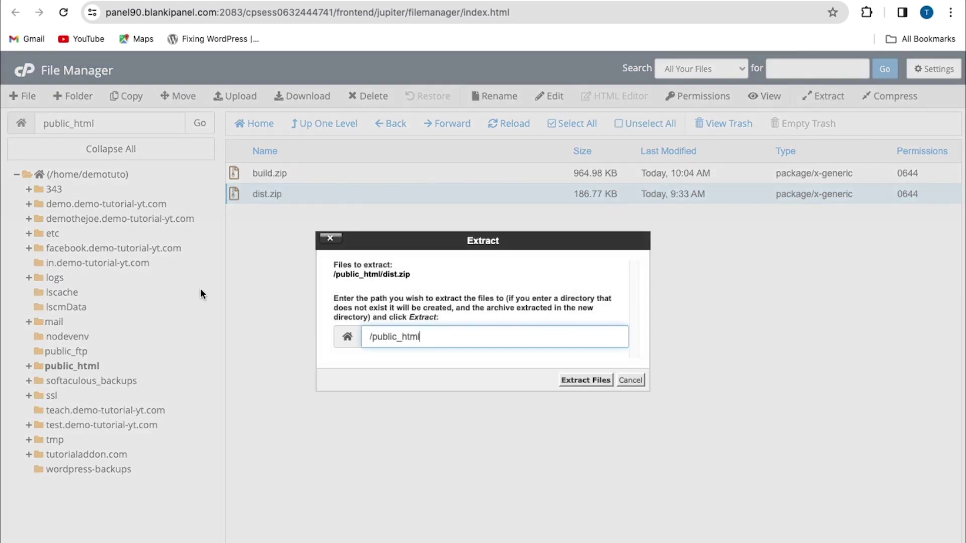
pyautogui.click(585, 379)
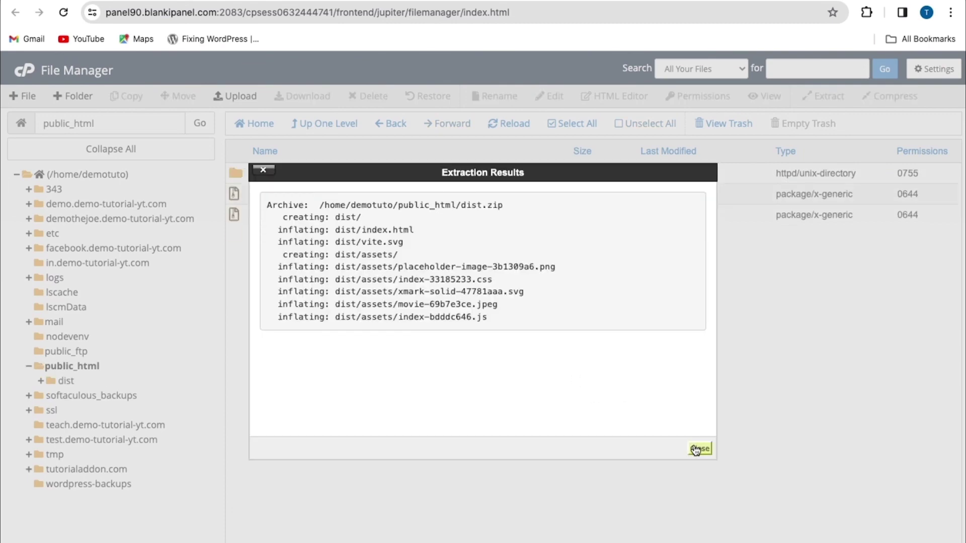
pyautogui.click(698, 448)
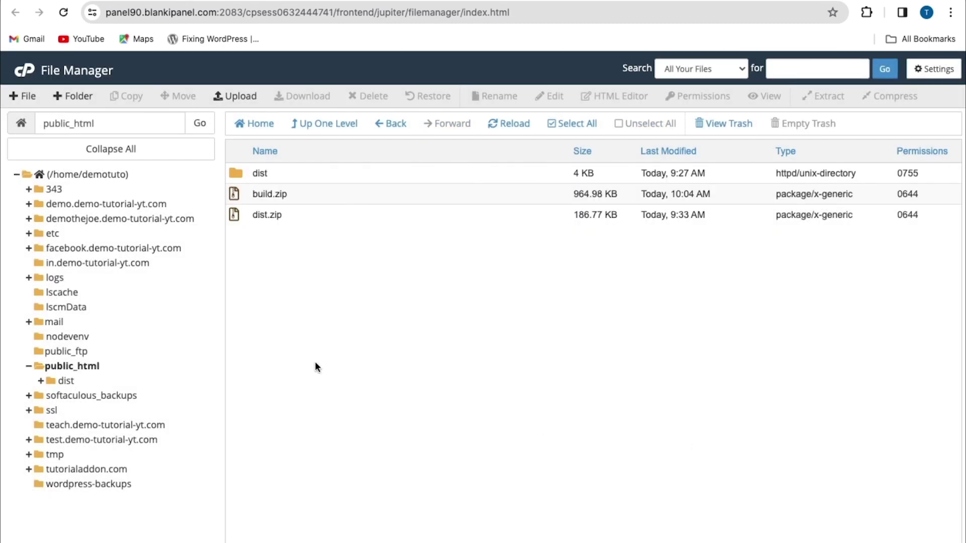
# - Move assets, index.html and vite.svg from the extracted dist folder up into /public_html/
pyautogui.doubleClick(234, 175)
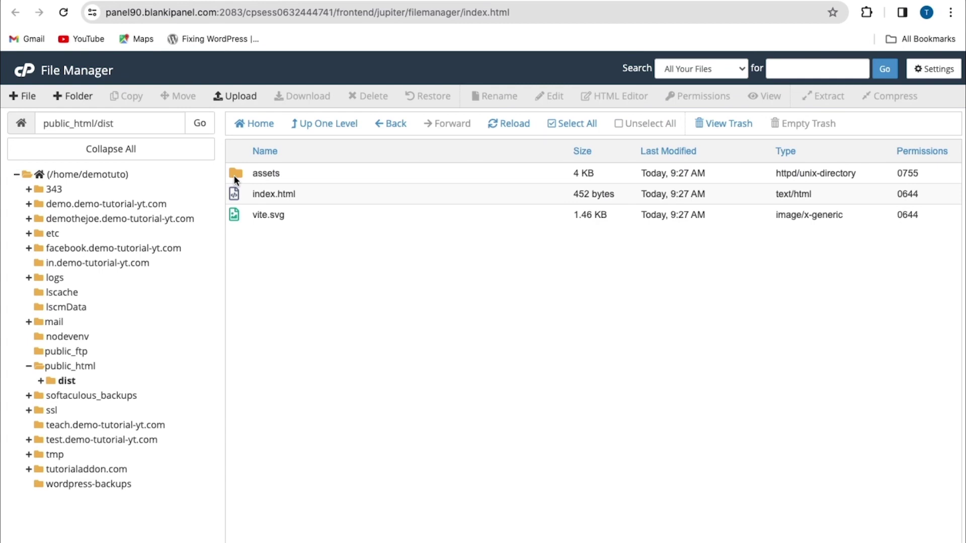
pyautogui.moveTo(234, 176); pyautogui.dragTo(237, 218)
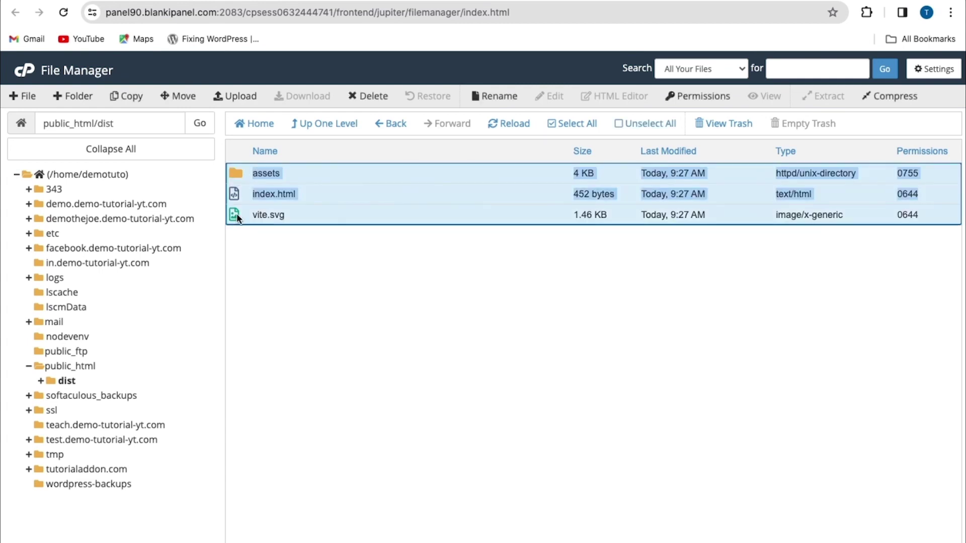
pyautogui.rightClick(236, 215)
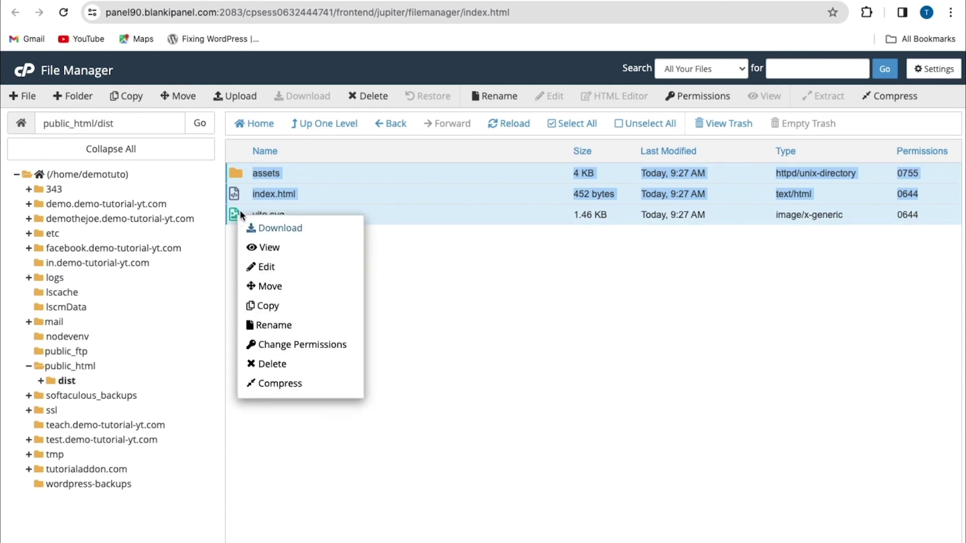
pyautogui.click(270, 287)
pyautogui.moveTo(438, 336); pyautogui.dragTo(422, 337)
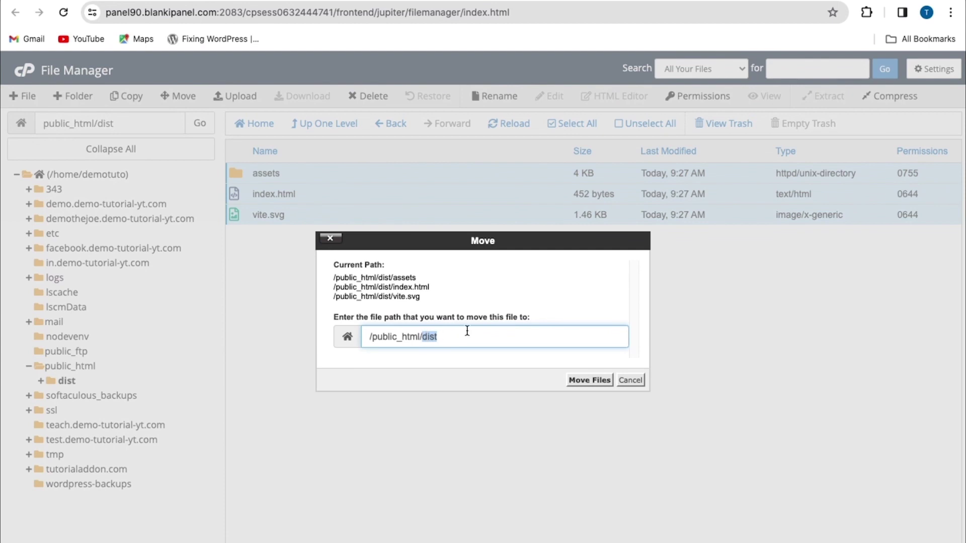
pyautogui.press('BackSpace')
pyautogui.moveTo(382, 337); pyautogui.dragTo(399, 338)
pyautogui.click(443, 336)
pyautogui.click(590, 380)
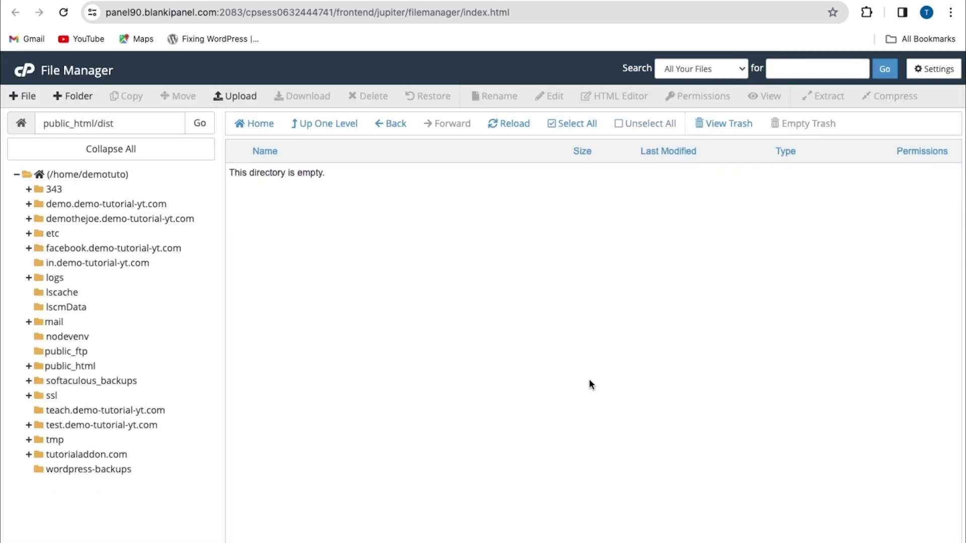
# - Return to public_html and check the moved index.html and vite.svg files
pyautogui.click(388, 126)
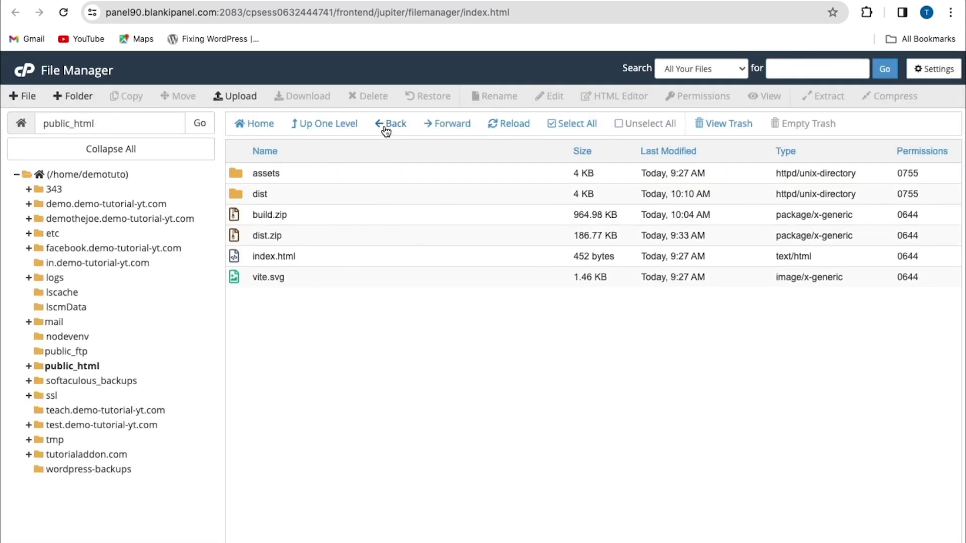
pyautogui.click(243, 259)
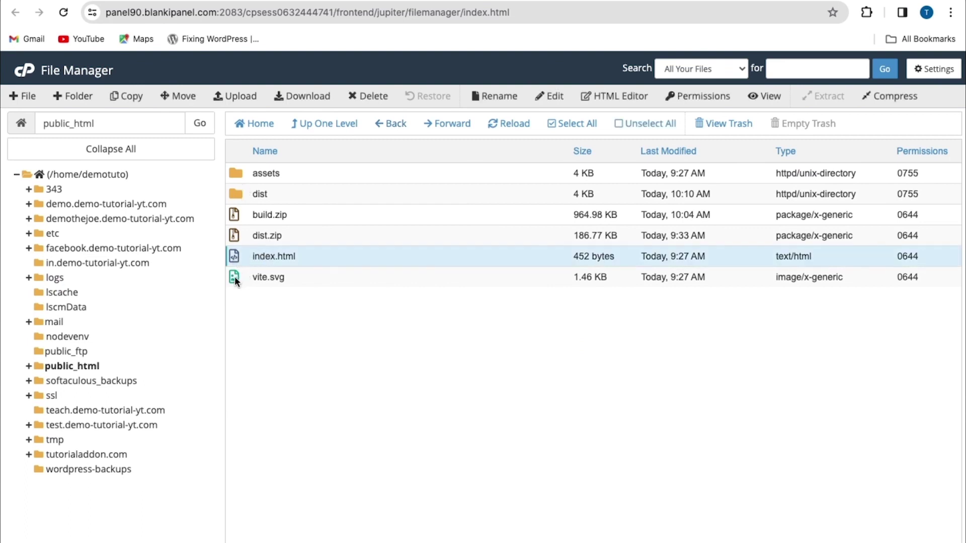
pyautogui.click(234, 276)
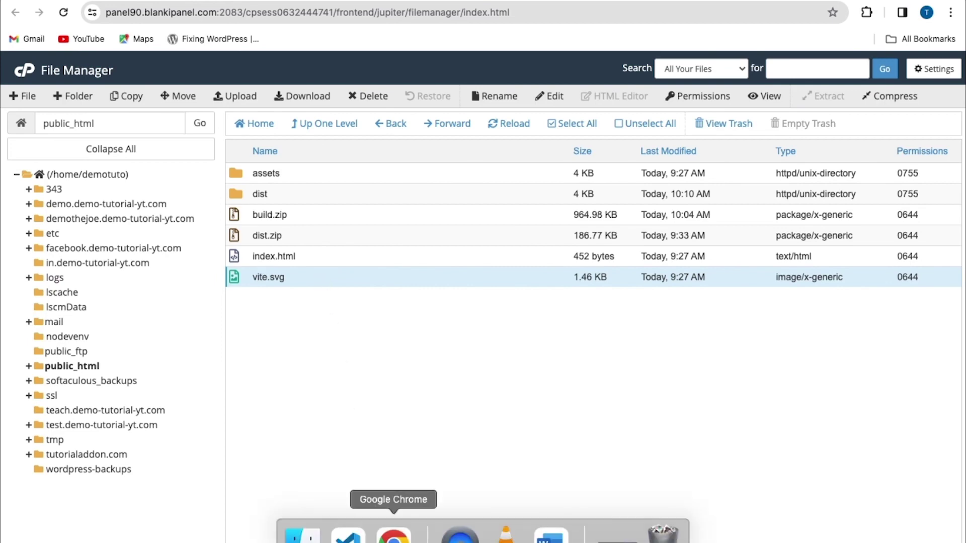
# - Switch to the browser window with demo-tutorial-yt.com and check the movie search site's React build type with the React developer extension
pyautogui.click(394, 535)
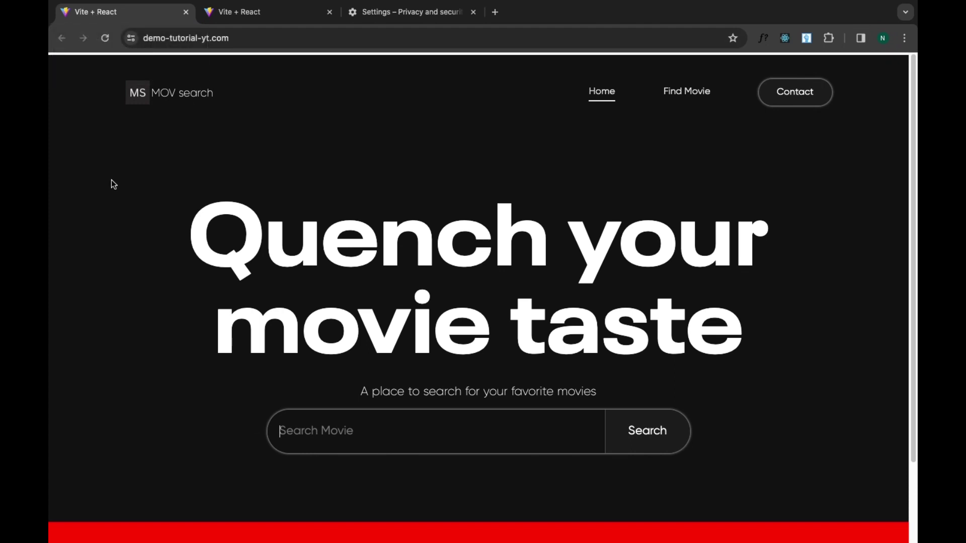
pyautogui.scroll(-2, 111, 181)
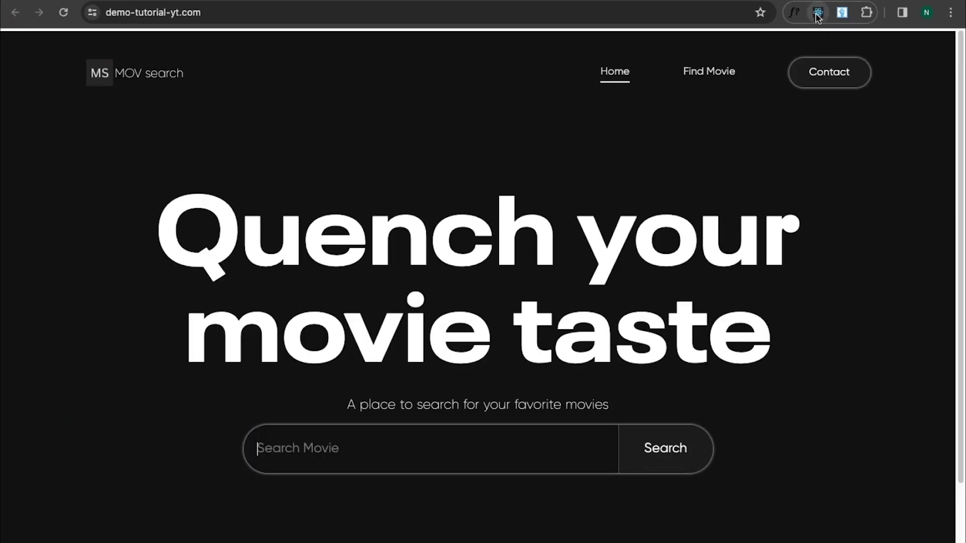
pyautogui.click(818, 13)
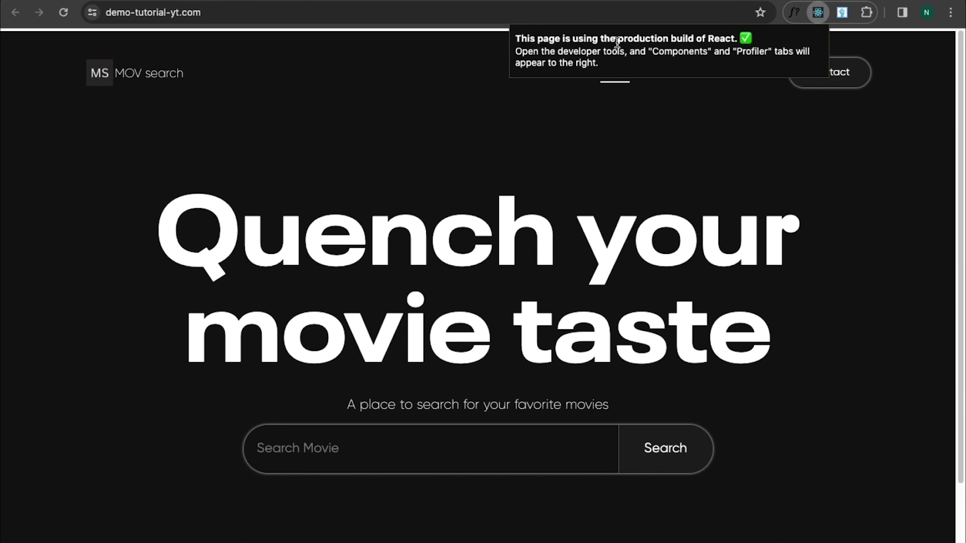
pyautogui.click(498, 185)
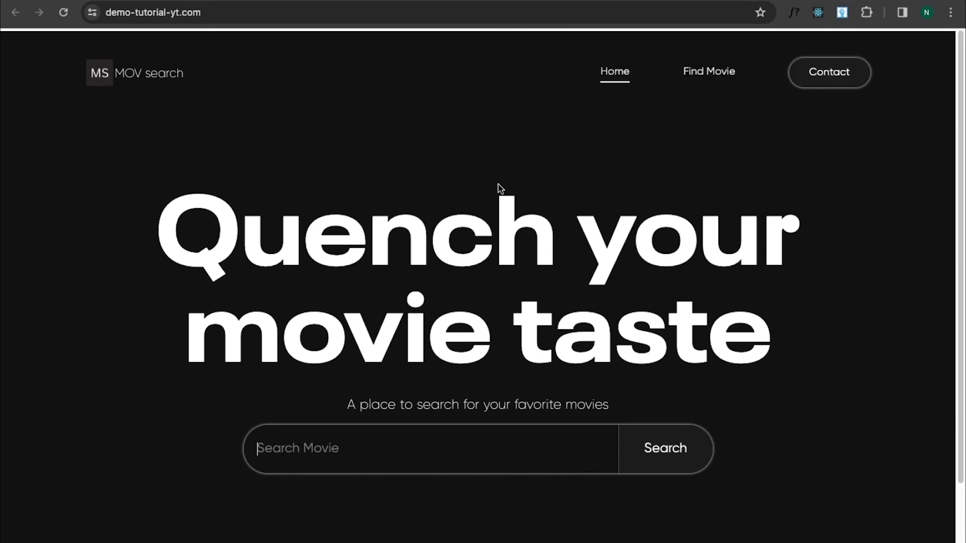